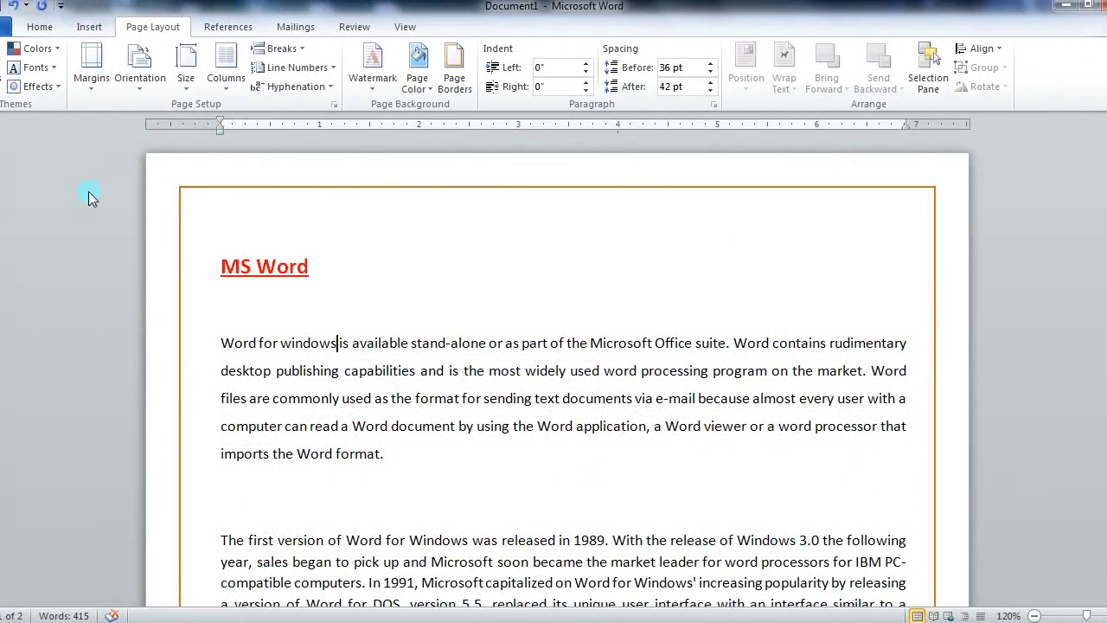
- Try a box border on the first paragraph, then undo it
left_click(51, 33)
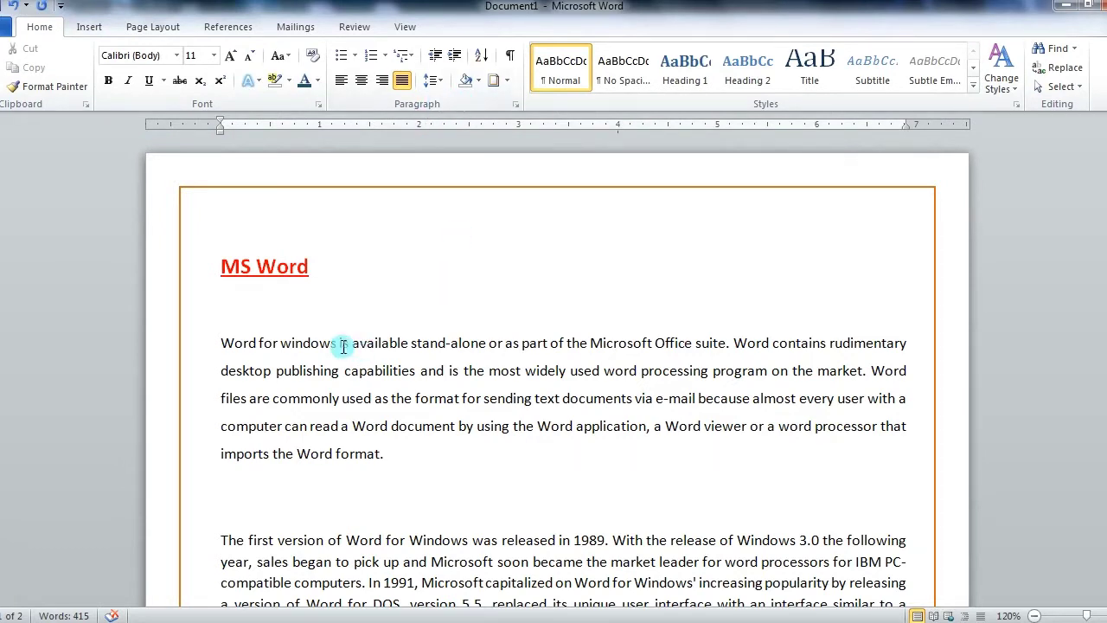
left_click(222, 343)
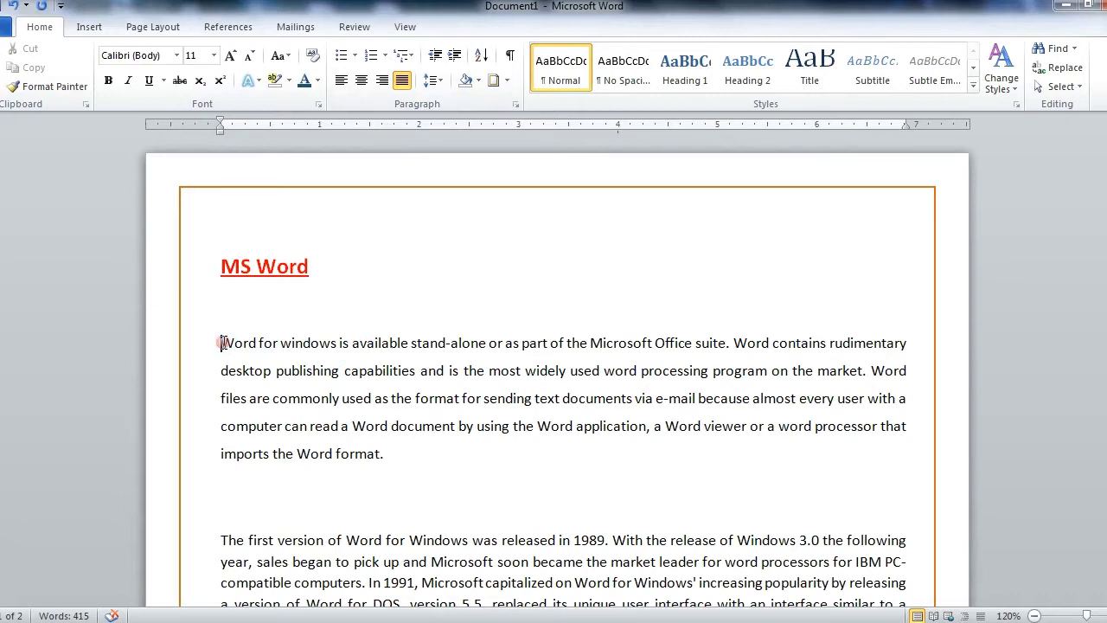
left_click(420, 371)
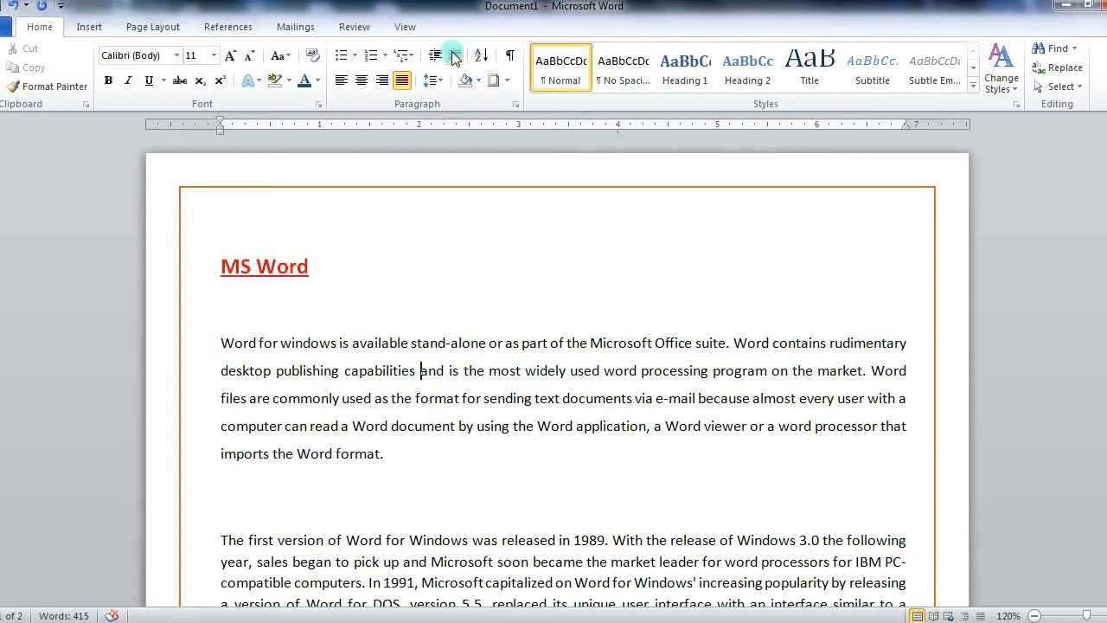
left_click(509, 80)
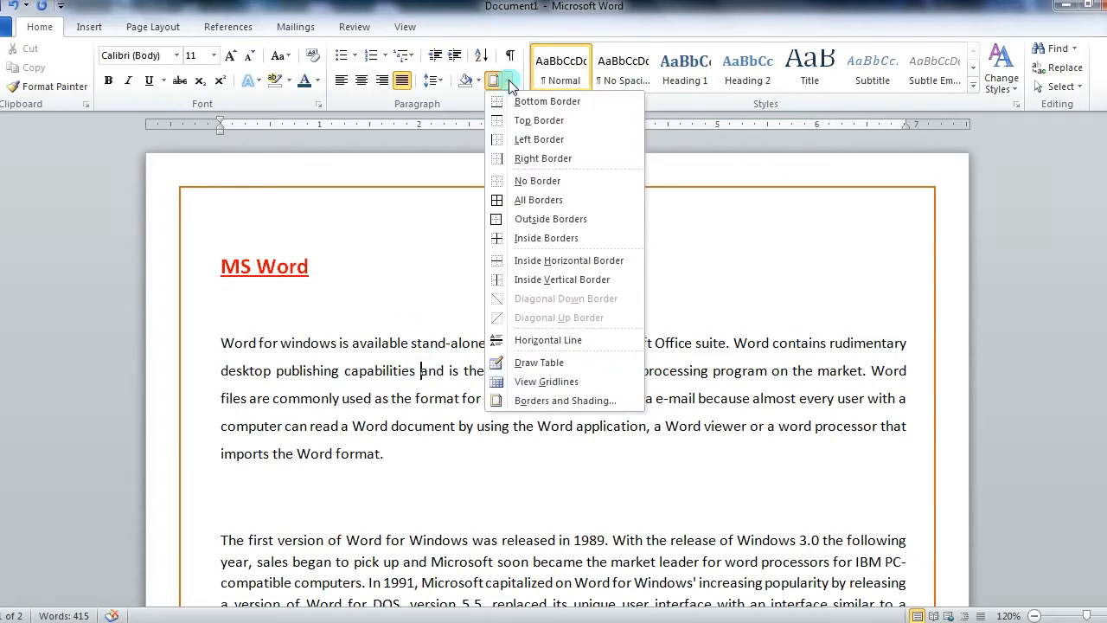
left_click(542, 218)
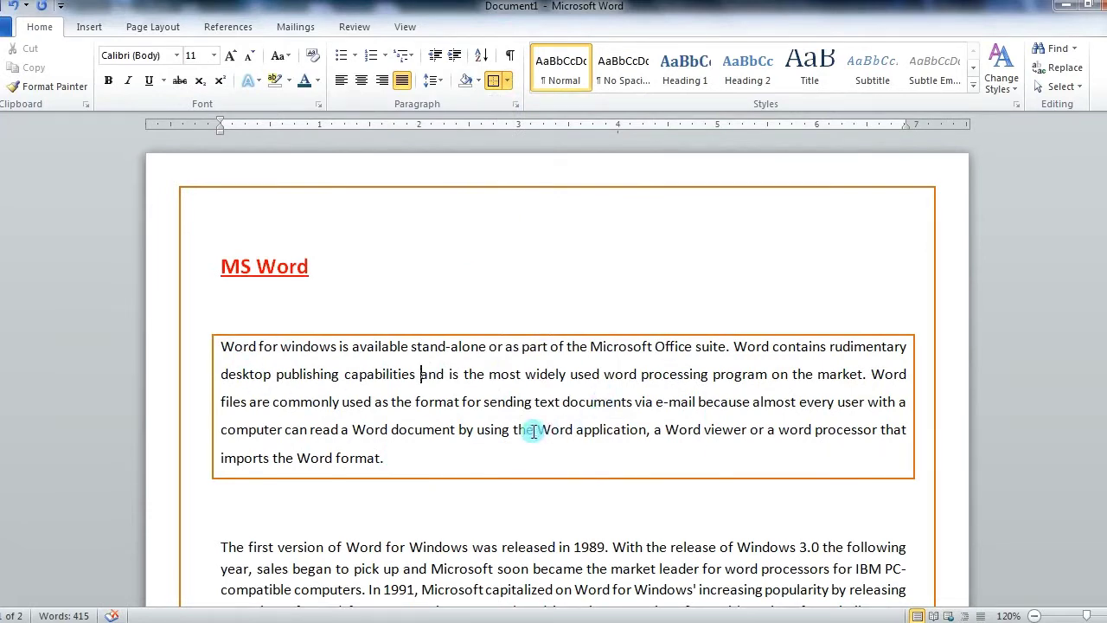
key("ctrl+z")
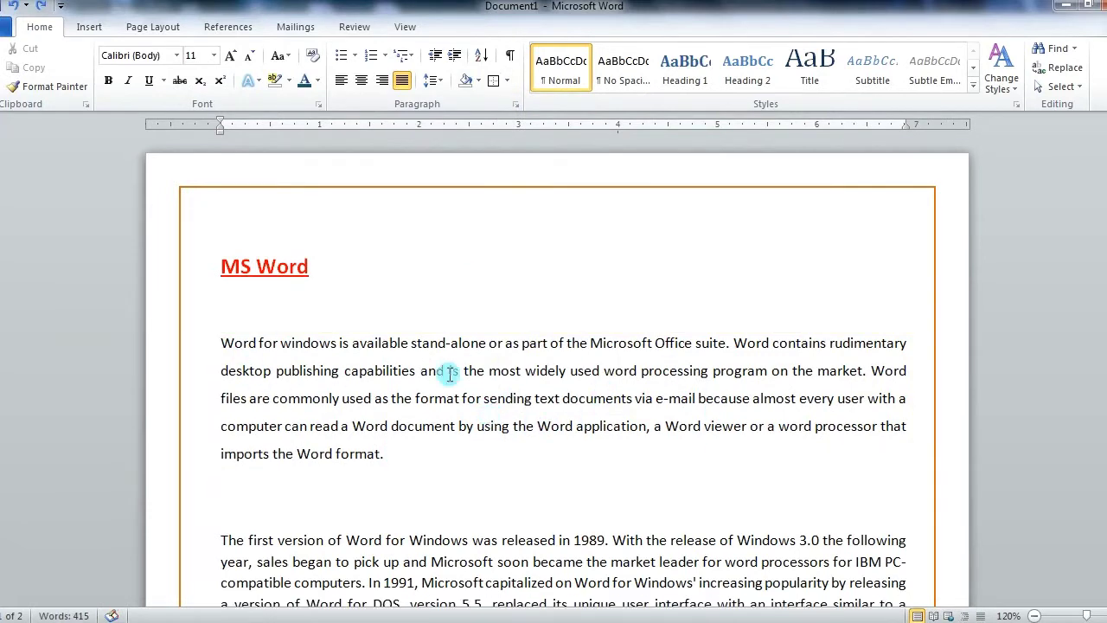
- Select the first line of the first paragraph
left_click_drag(221, 343, 902, 342)
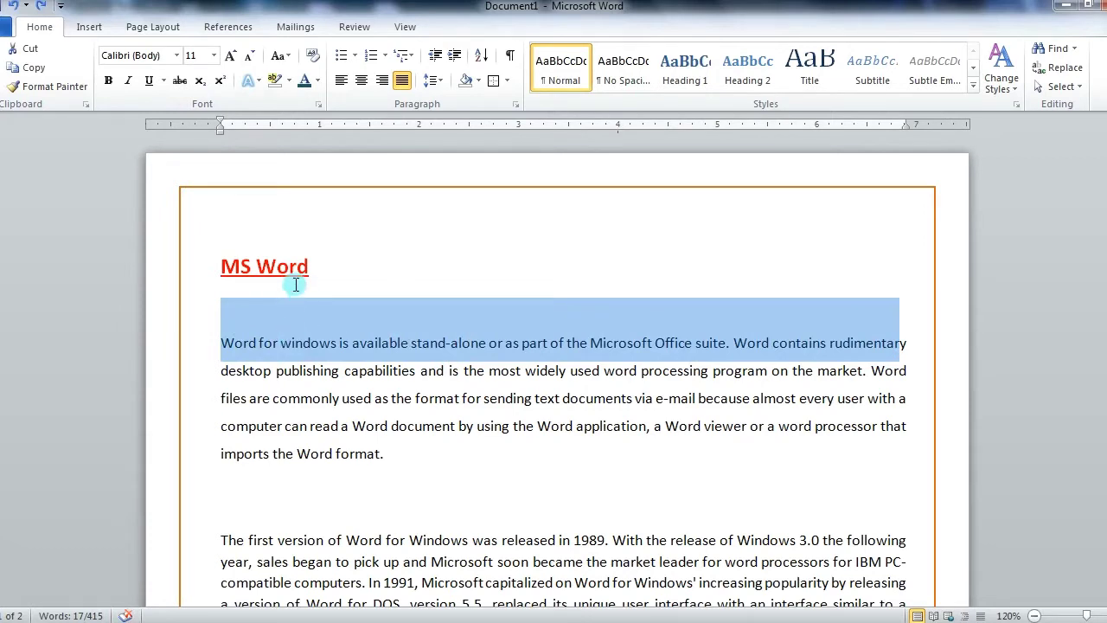
left_click(294, 342)
left_click_drag(214, 335, 871, 324)
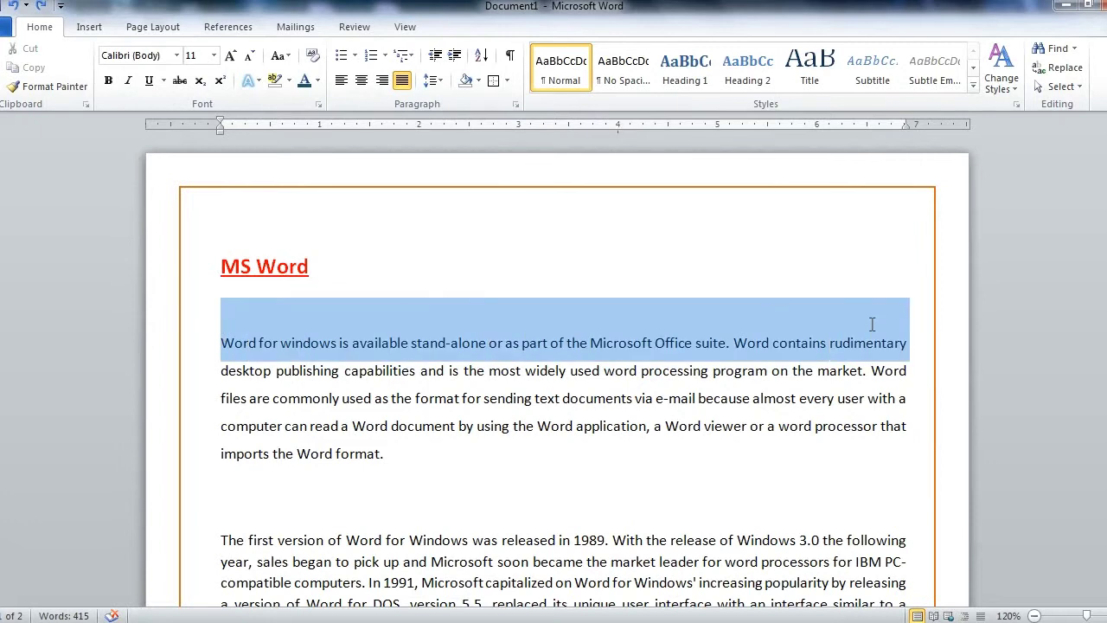
- Set the paragraph spacing to 0 pt before and 6 pt after, then reselect the line
left_click(515, 104)
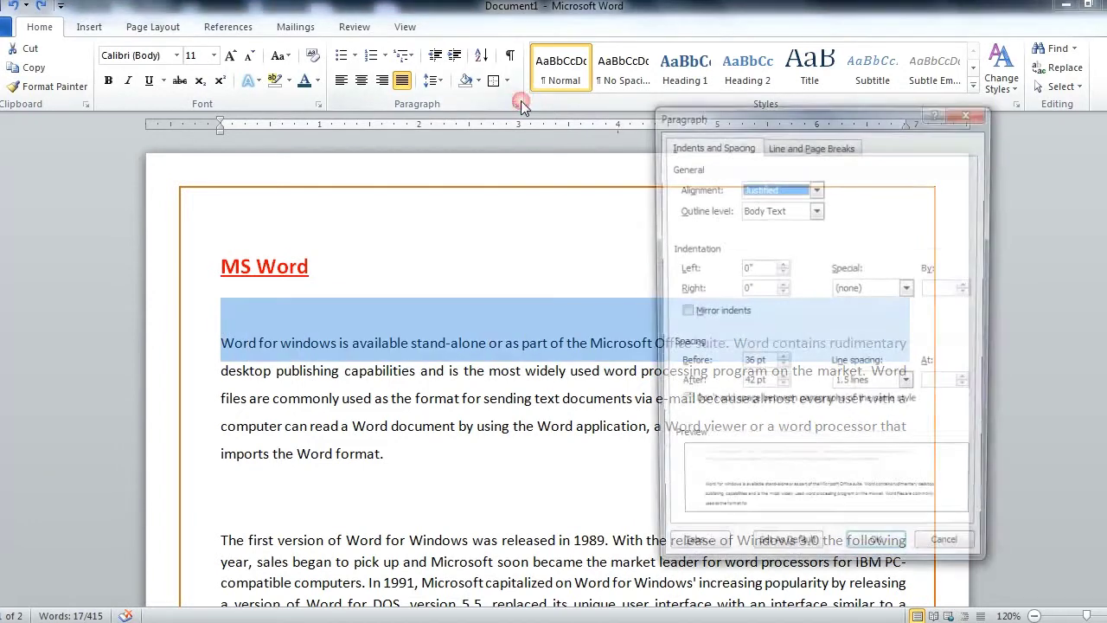
double_click(751, 367)
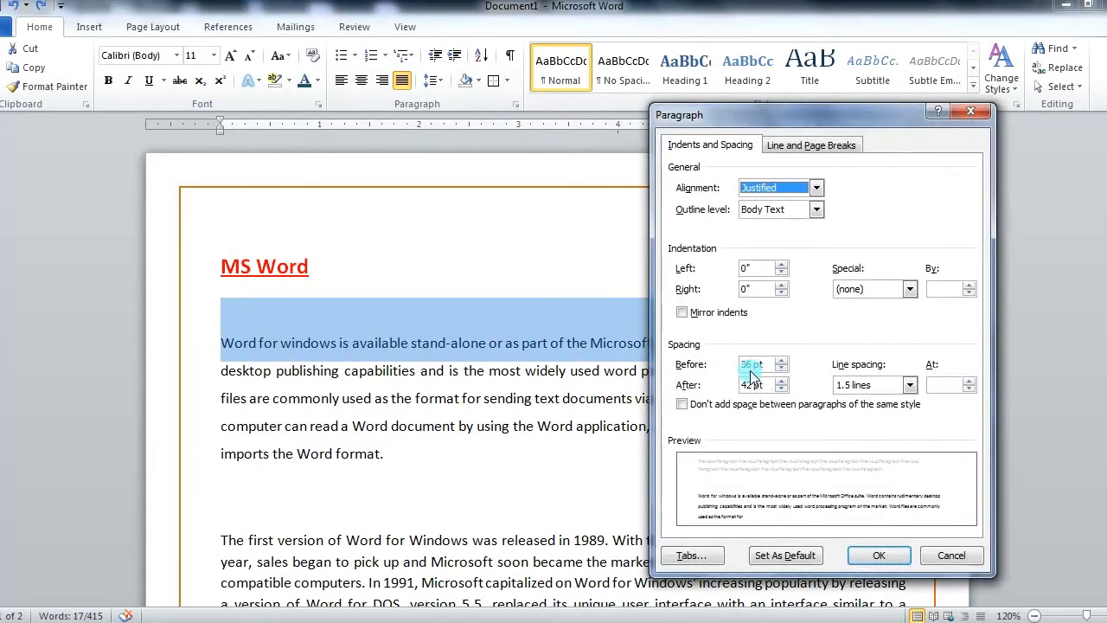
left_click(781, 369)
left_click(780, 369)
left_click(781, 369)
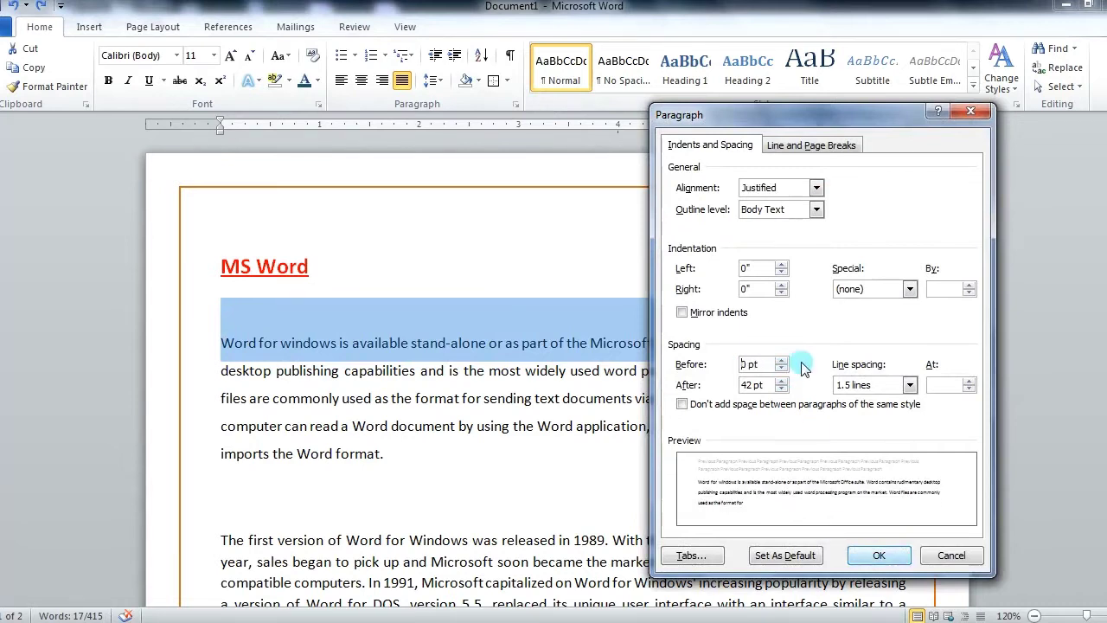
left_click(781, 390)
left_click(781, 389)
left_click(781, 390)
left_click(781, 389)
left_click(780, 389)
left_click(781, 389)
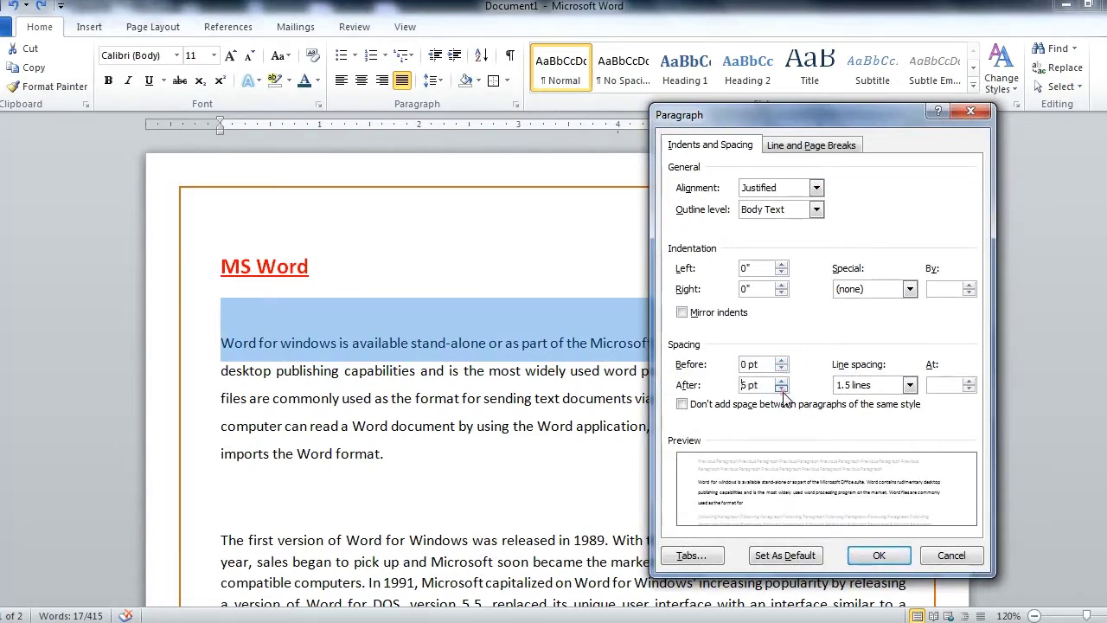
left_click(878, 555)
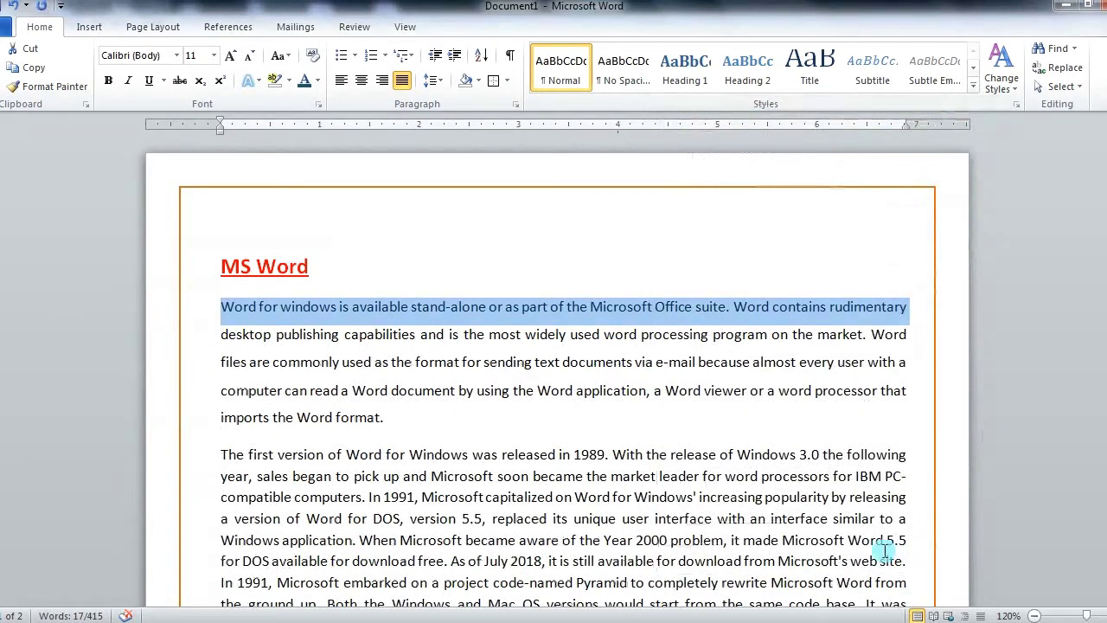
left_click(585, 422)
left_click_drag(221, 306, 883, 316)
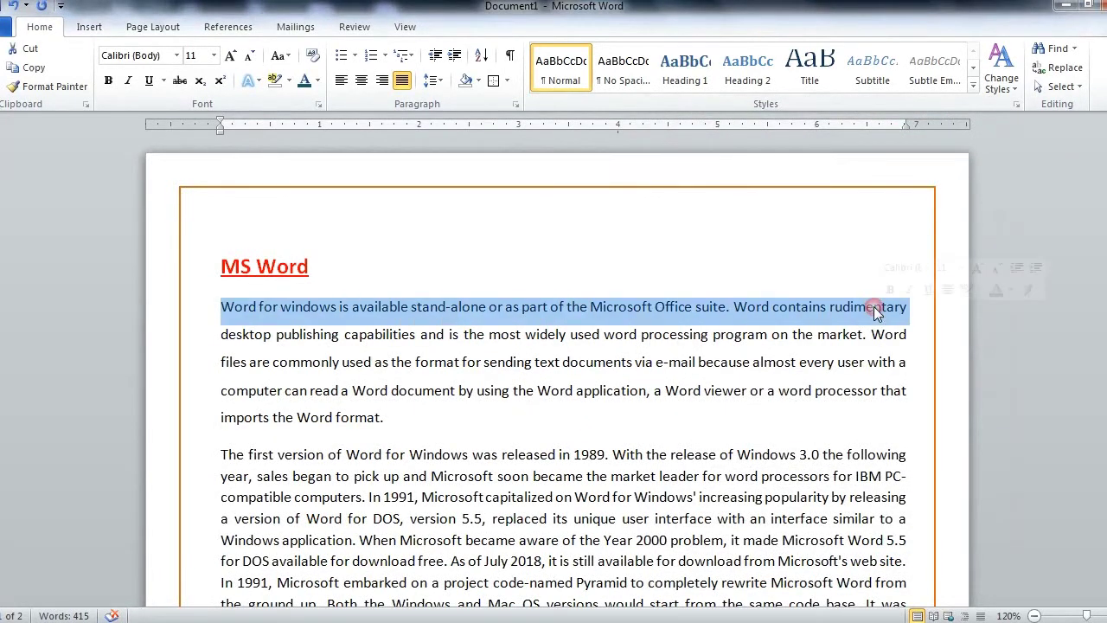
left_click(515, 105)
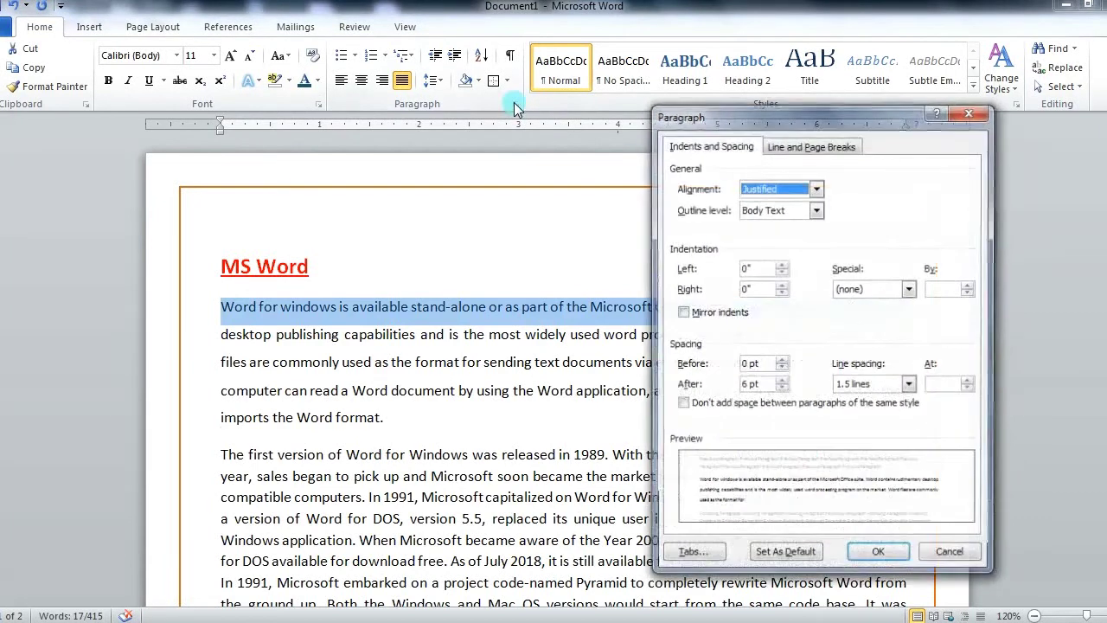
left_click(976, 110)
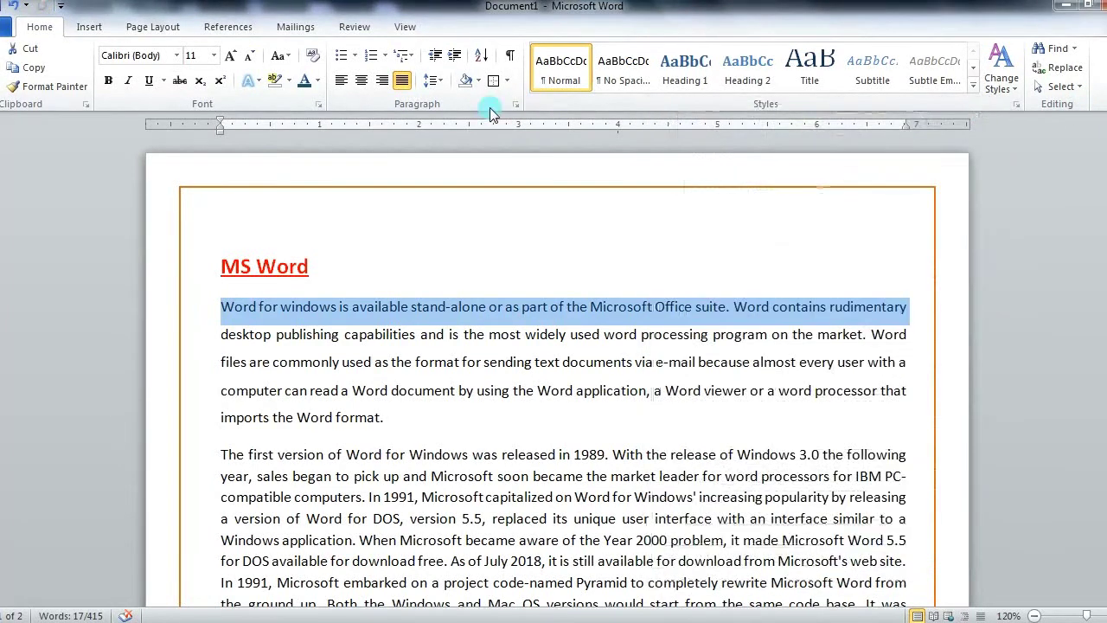
left_click(510, 81)
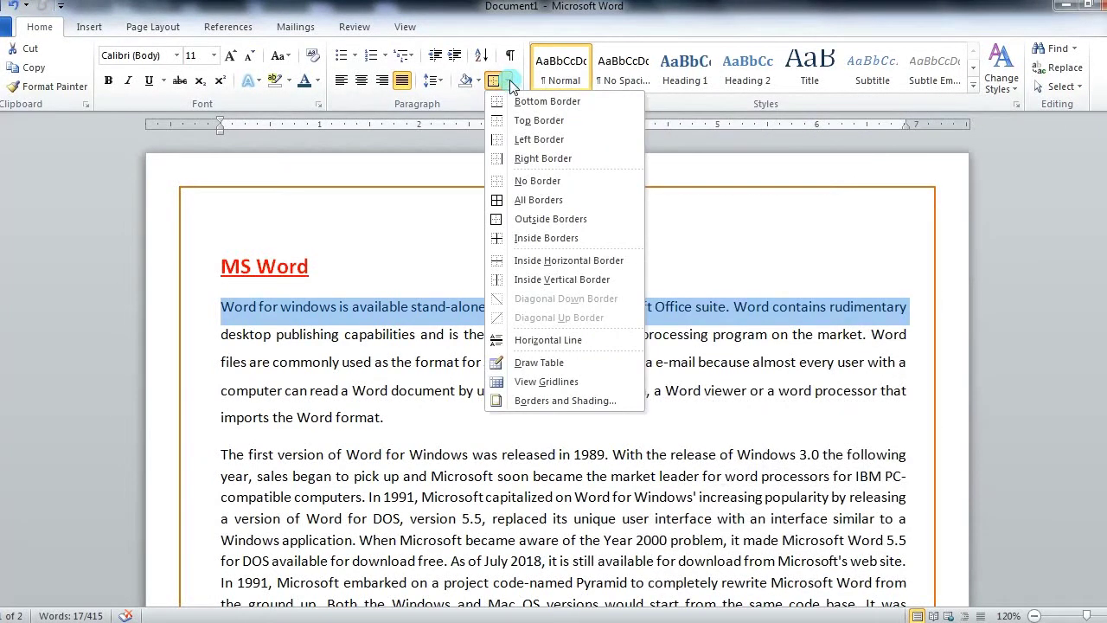
left_click(569, 221)
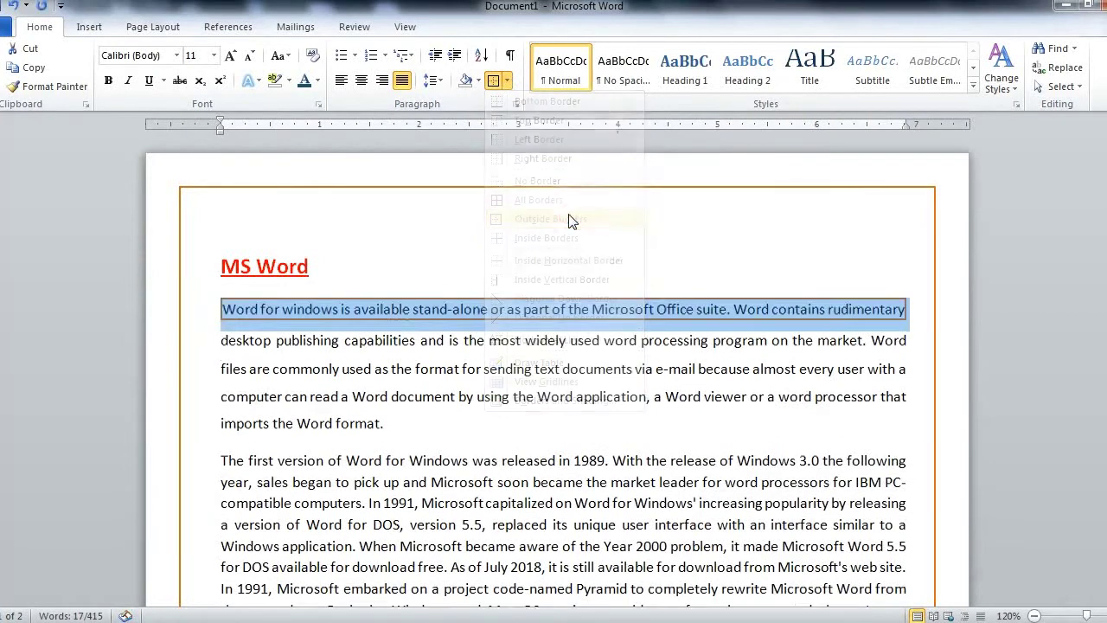
left_click(443, 396)
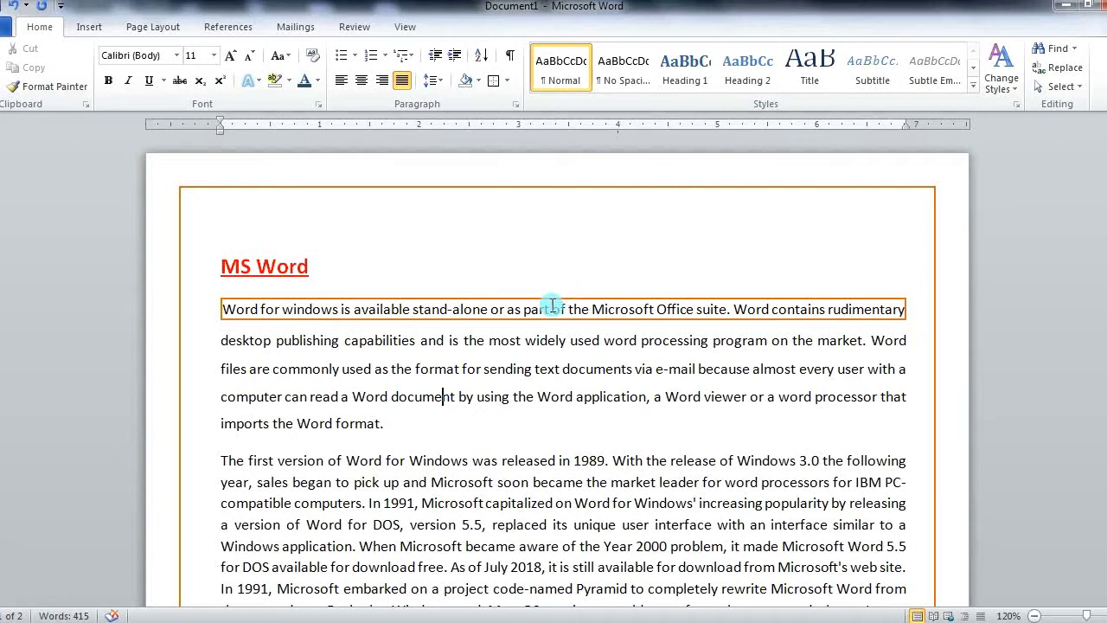
triple_click(551, 304)
left_click(463, 337)
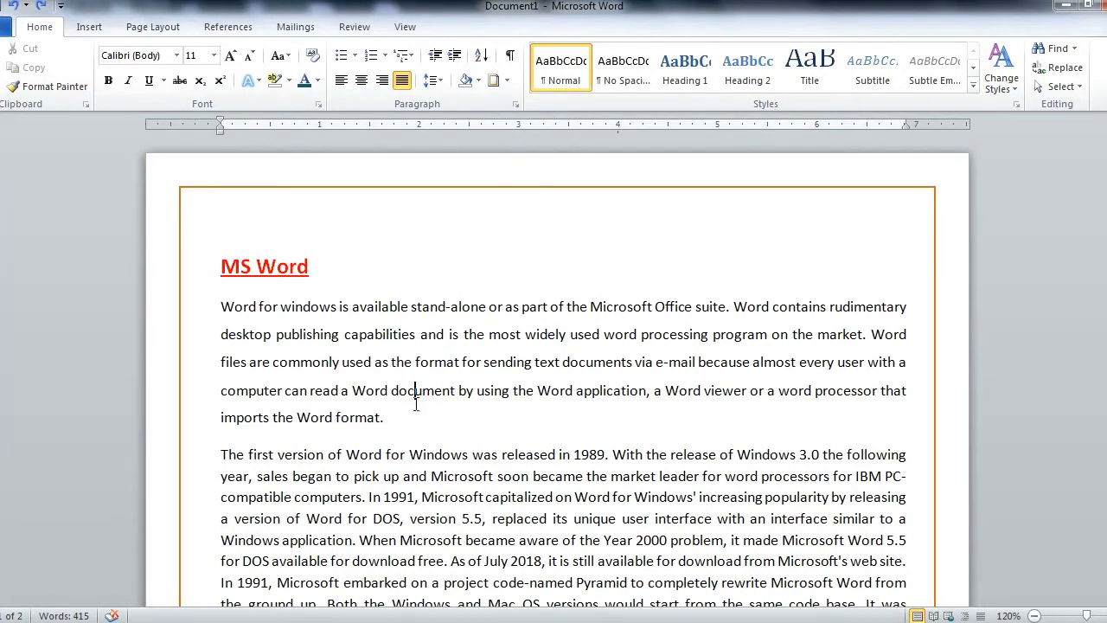
left_click_drag(390, 418, 223, 309)
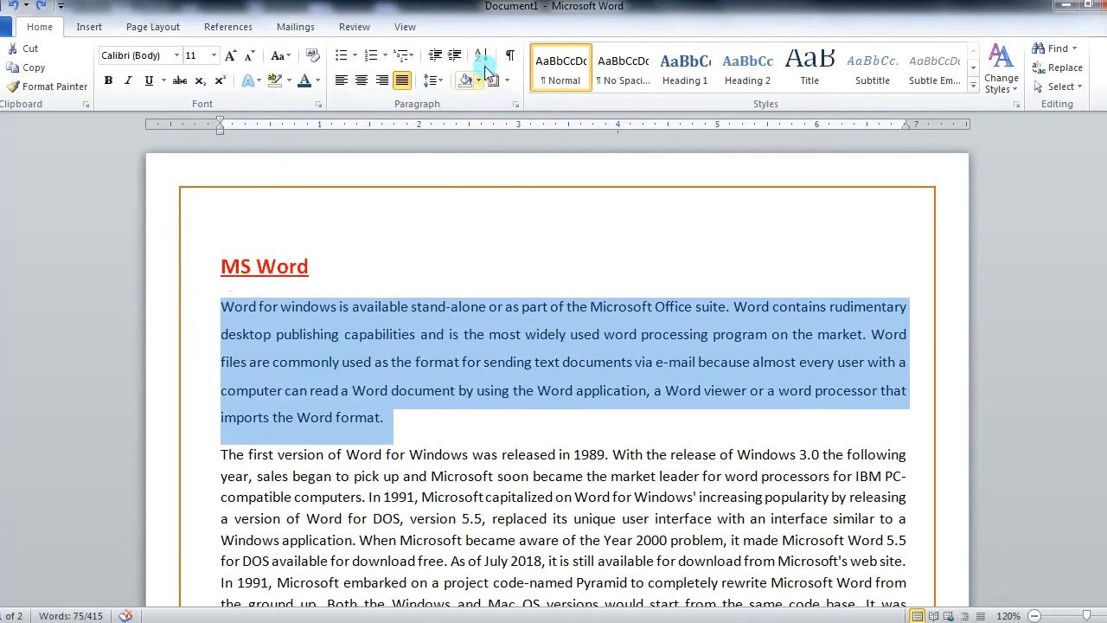
- In Borders and Shading, choose a dashed, 3 pt, standard green border line
left_click(508, 82)
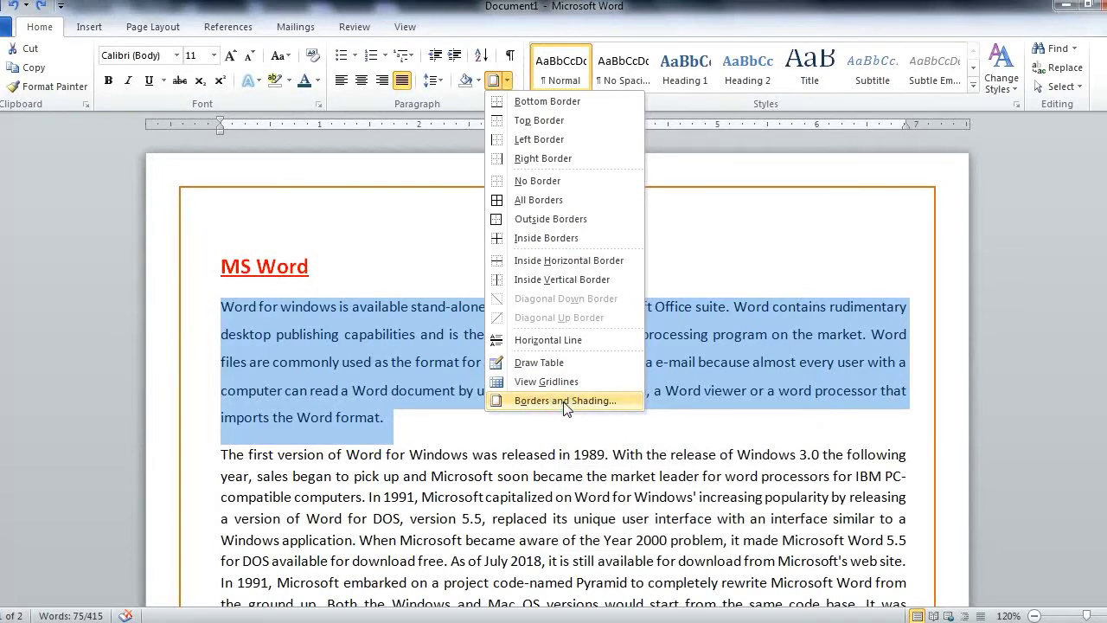
left_click(563, 402)
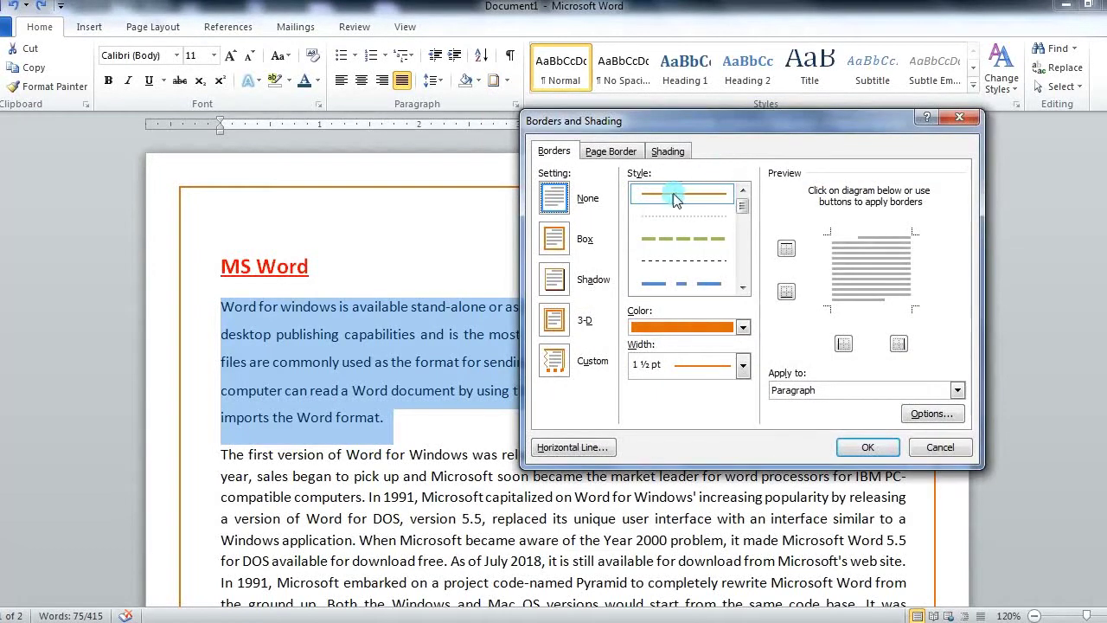
left_click(567, 283)
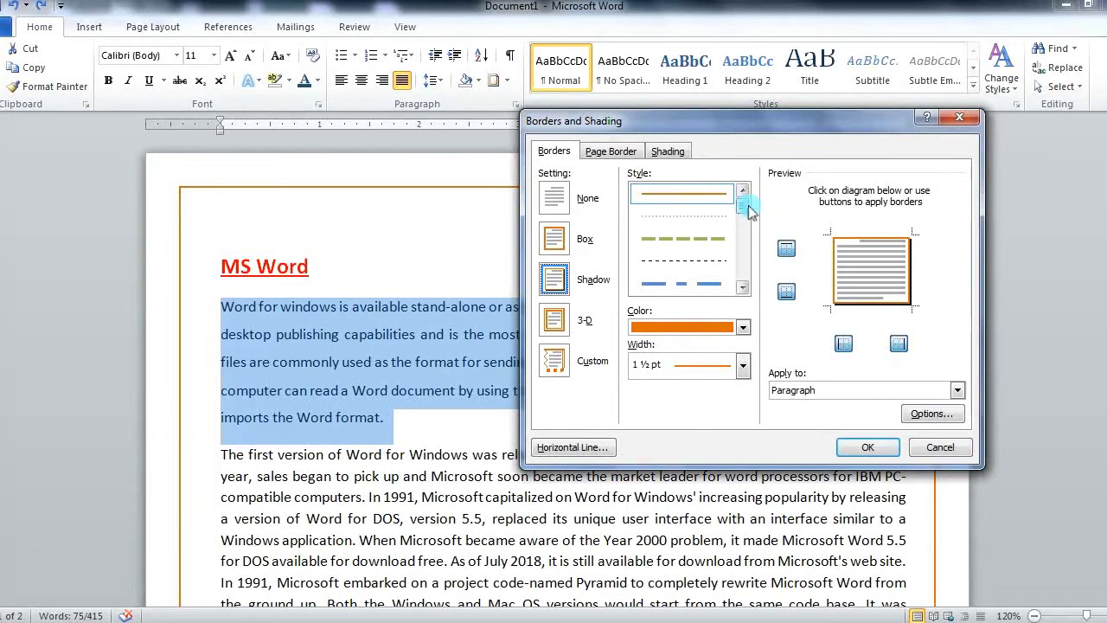
left_click(716, 242)
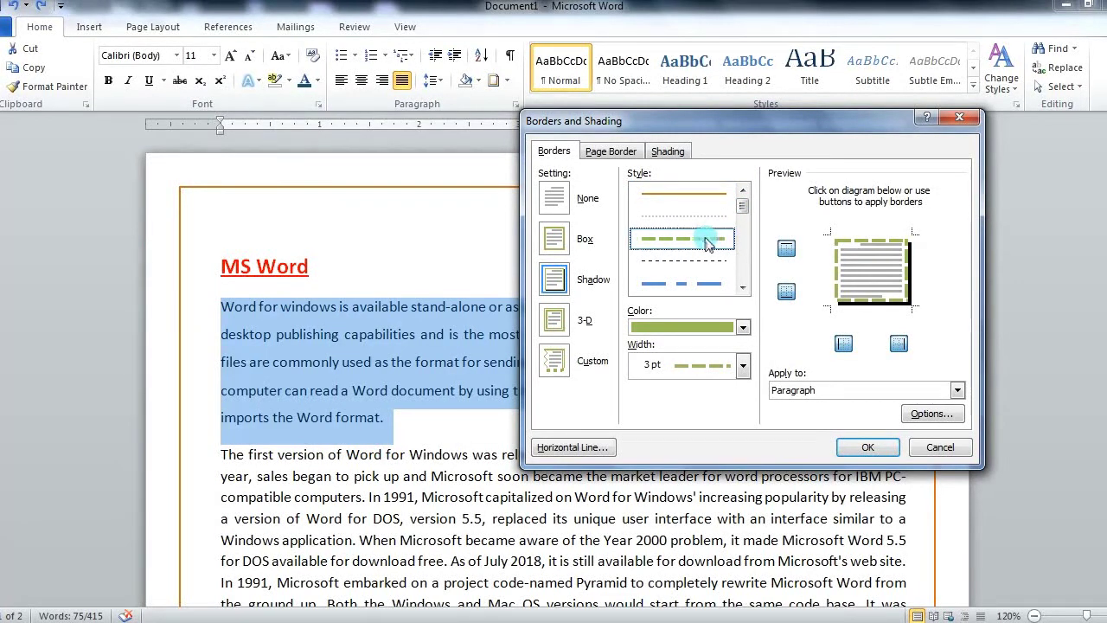
left_click(741, 365)
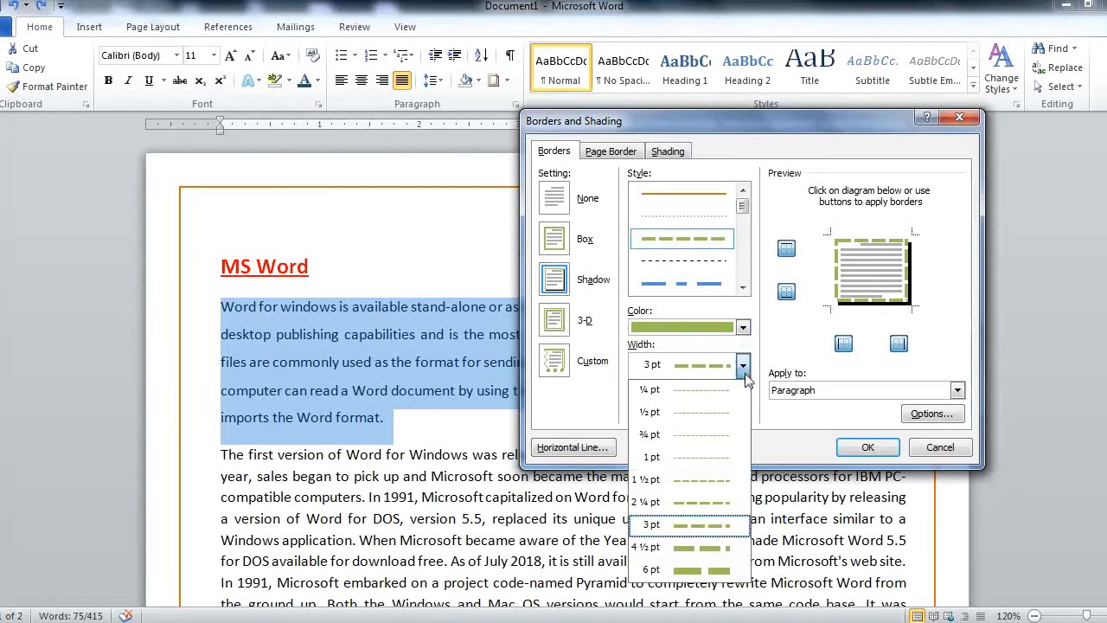
left_click(743, 367)
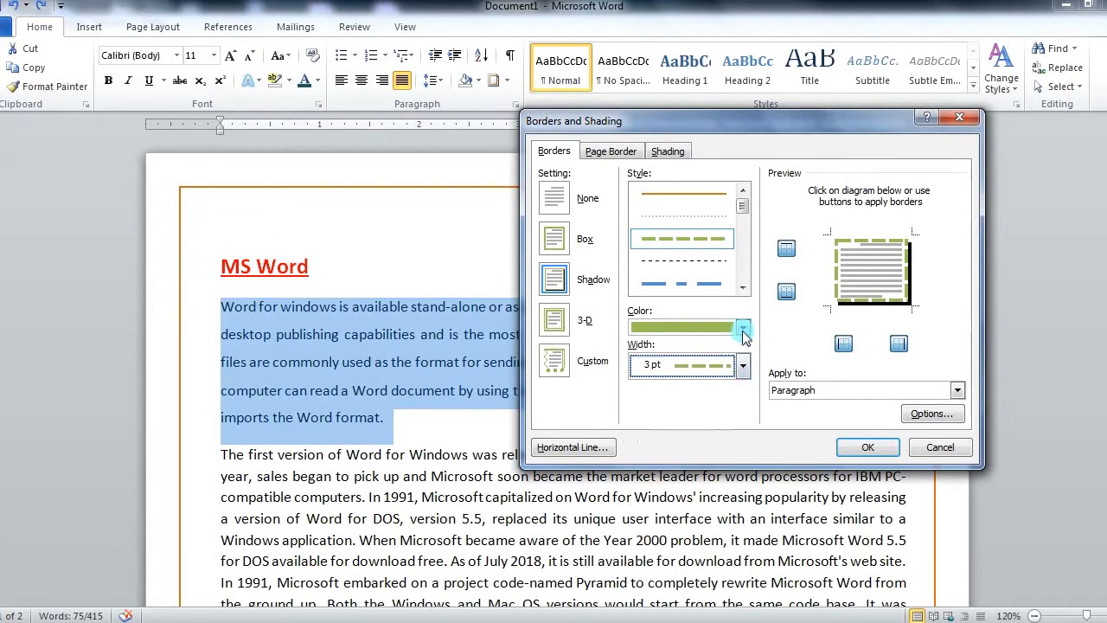
left_click(742, 328)
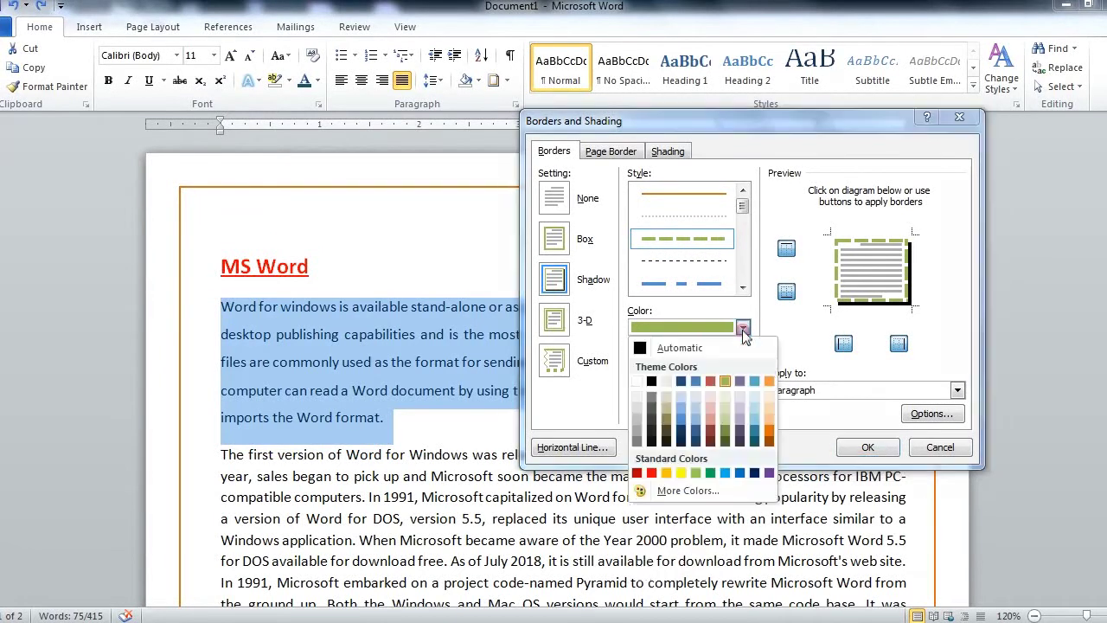
left_click(711, 473)
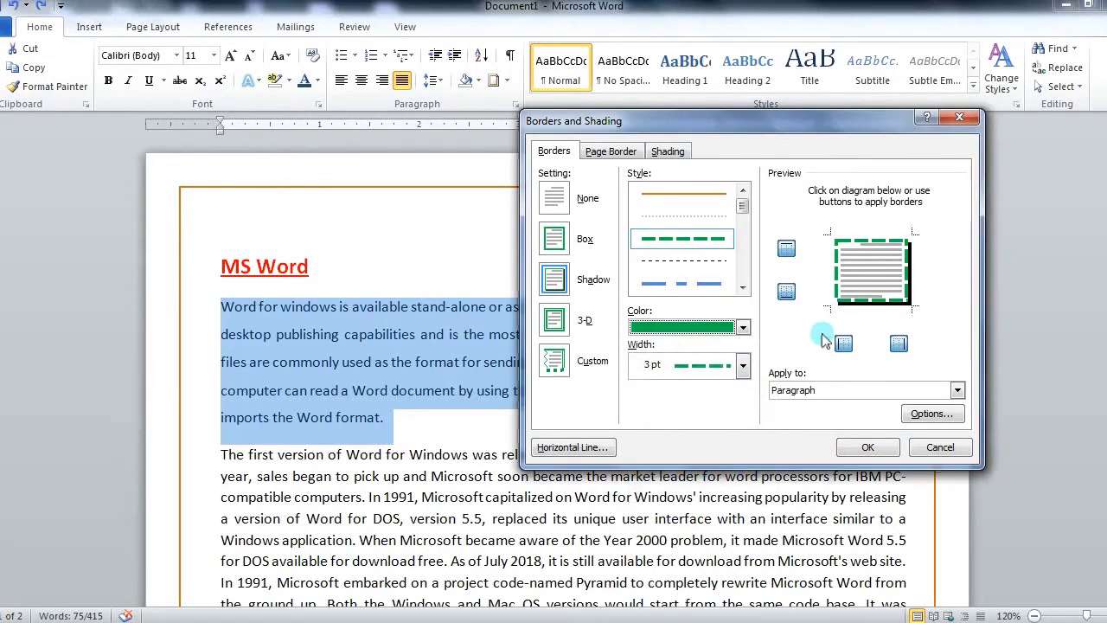
- Turn on all four preview edges for a custom border and apply it
left_click(786, 247)
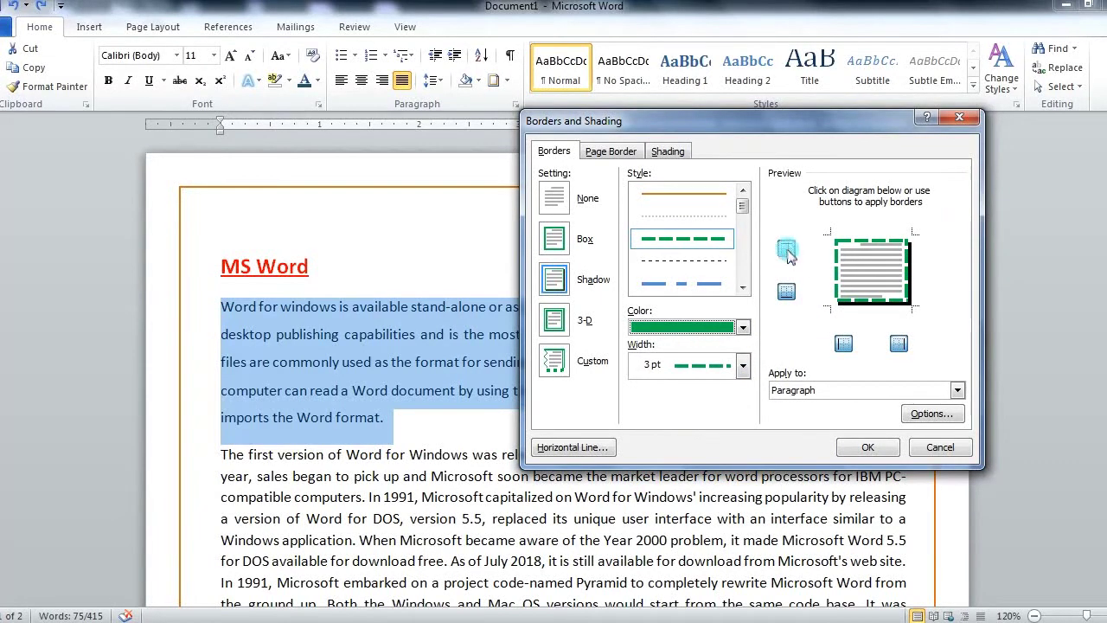
left_click(786, 249)
left_click(785, 249)
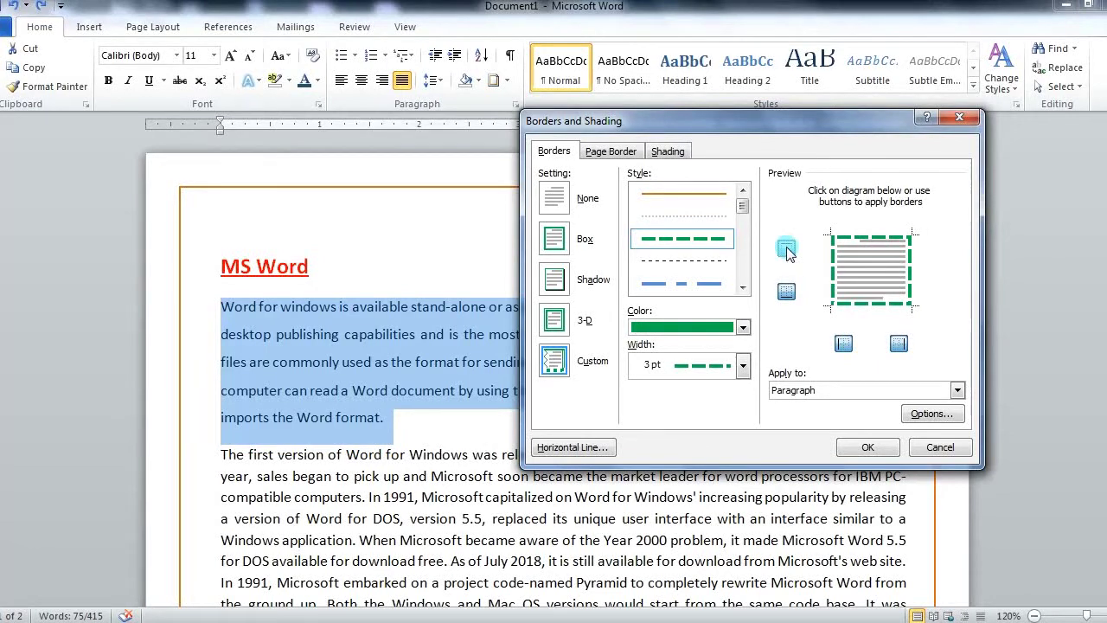
left_click(786, 292)
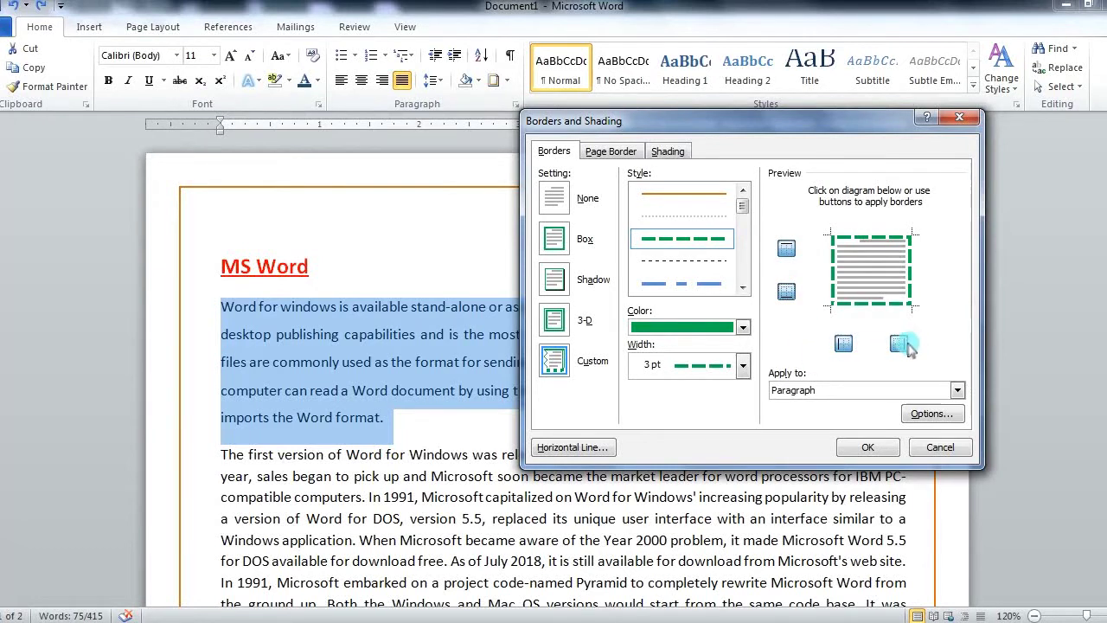
left_click(846, 344)
left_click(846, 344)
left_click(899, 345)
left_click(899, 344)
left_click(787, 293)
left_click(787, 293)
left_click(785, 249)
left_click(786, 249)
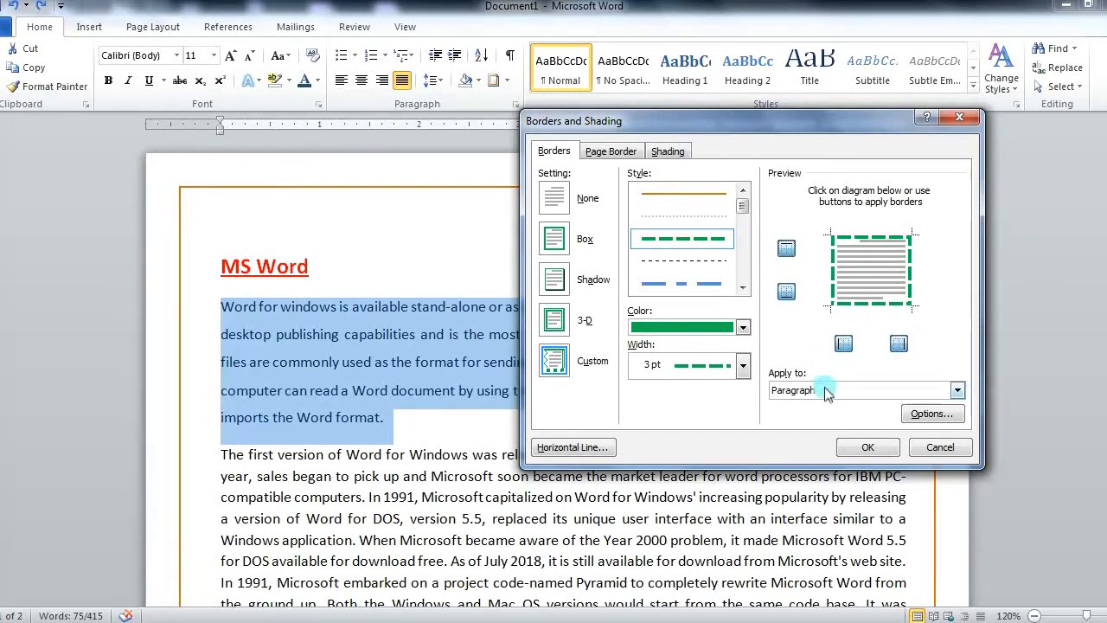
left_click(870, 457)
- Fill the green-bordered first paragraph with lavender shading and check the result
left_click(691, 401)
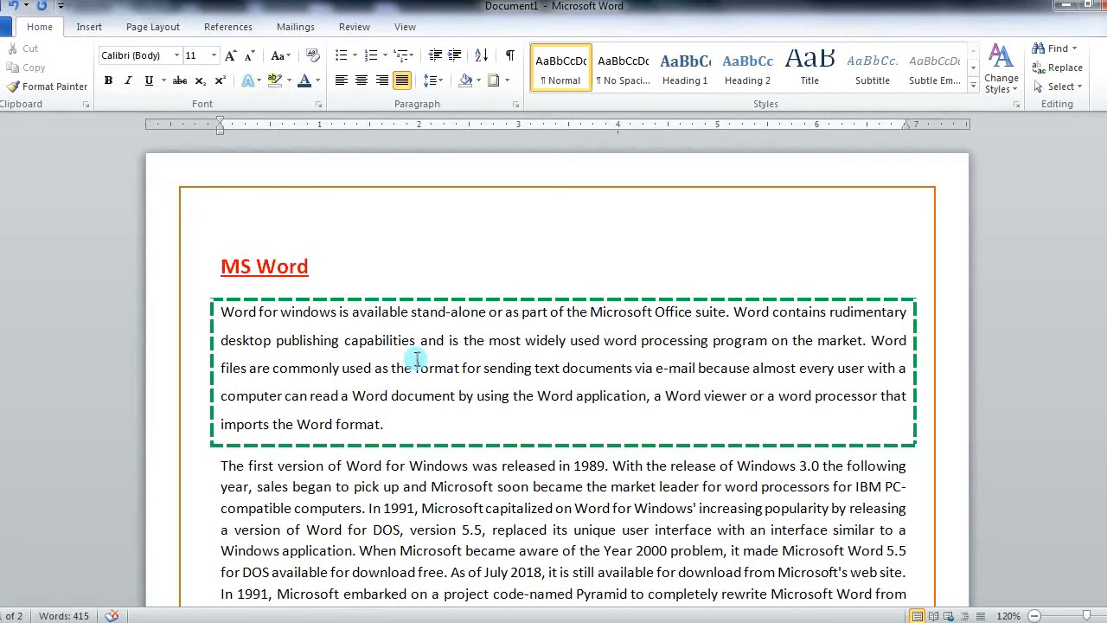
left_click(478, 81)
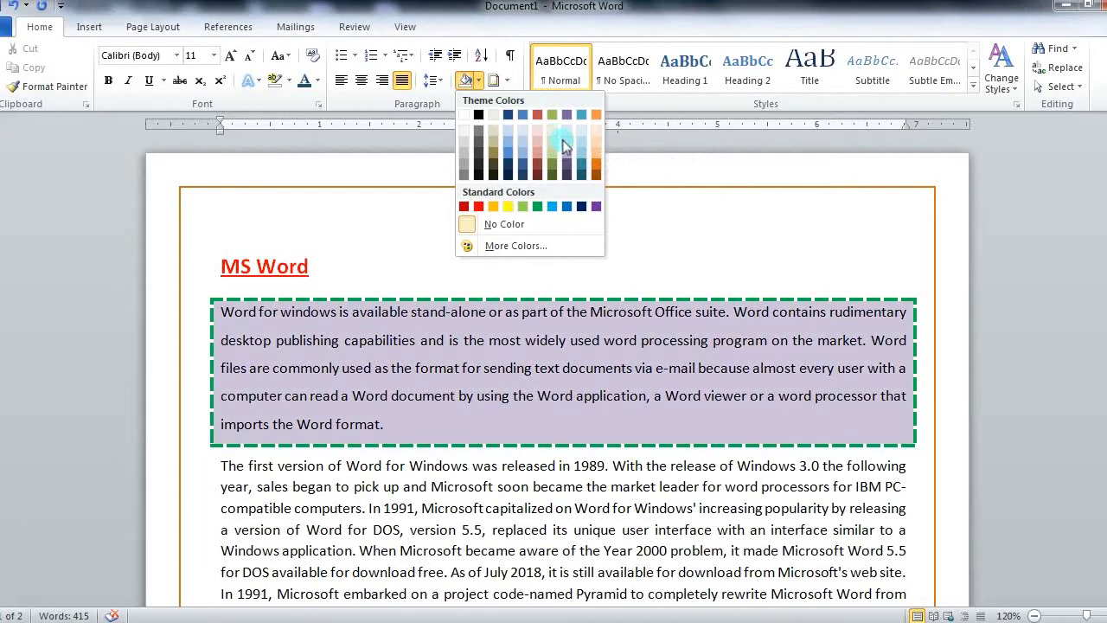
left_click(568, 144)
left_click(510, 453)
scroll(506, 454, "down", 1)
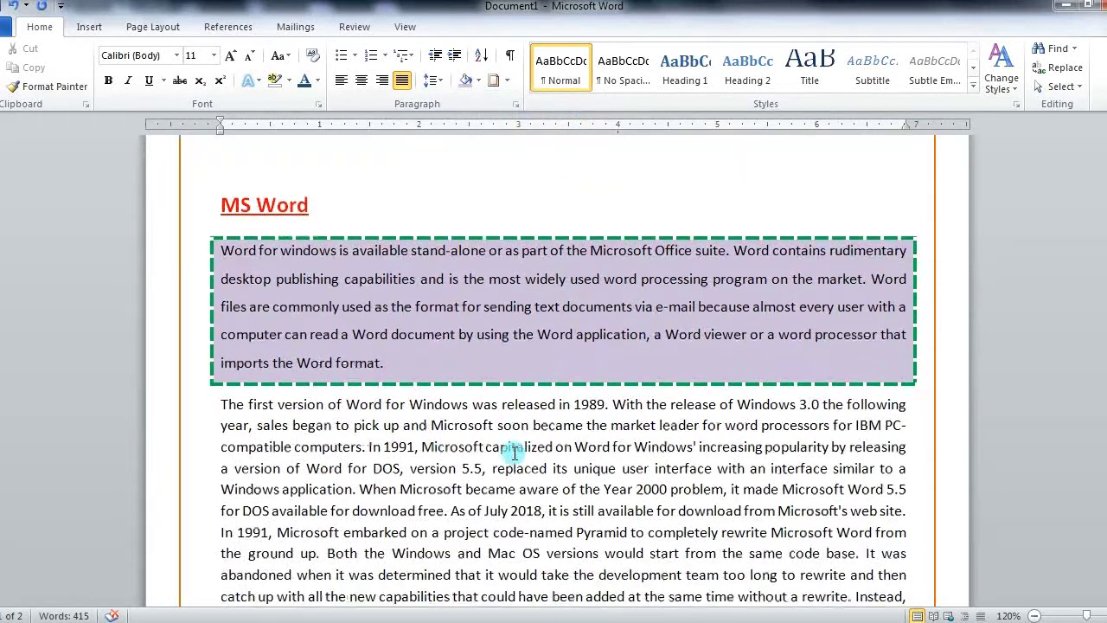
left_click(499, 450)
left_click(506, 453)
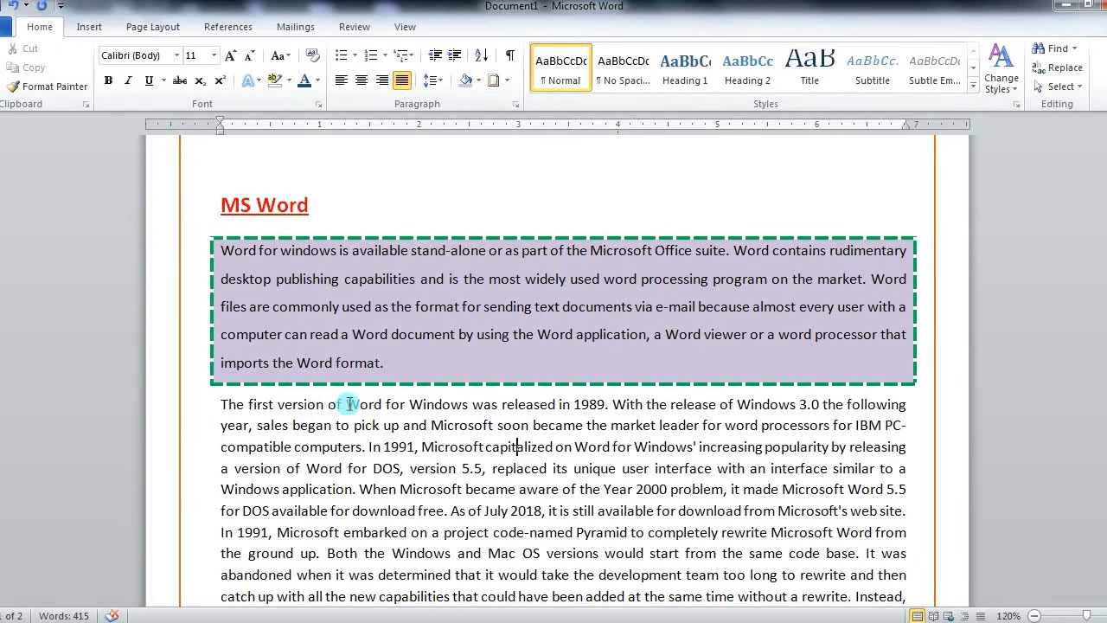
left_click(478, 81)
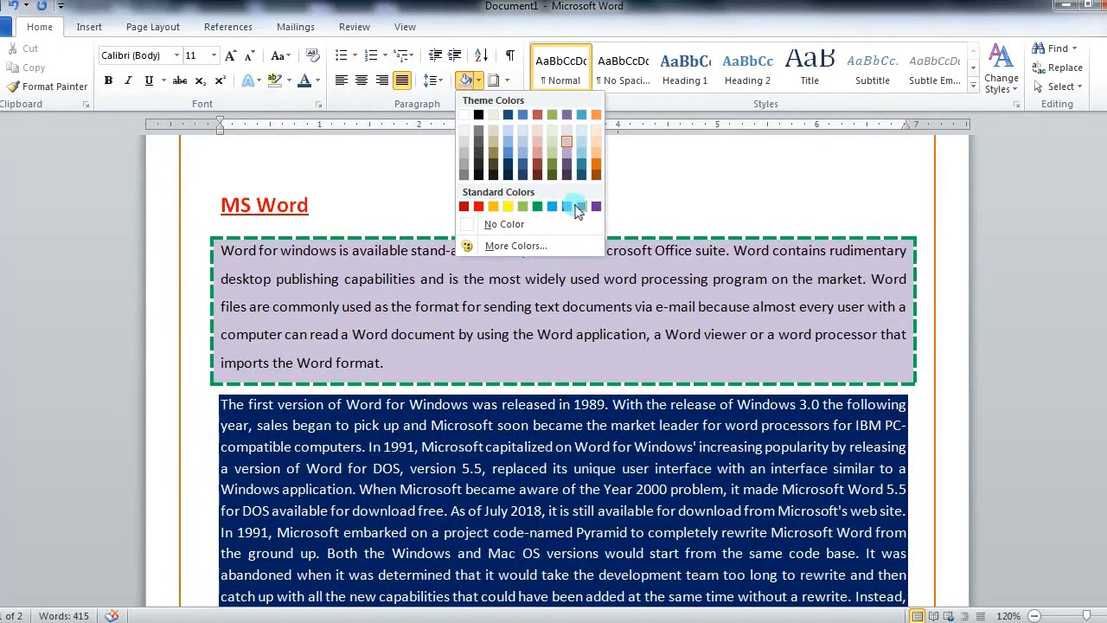
left_click(679, 437)
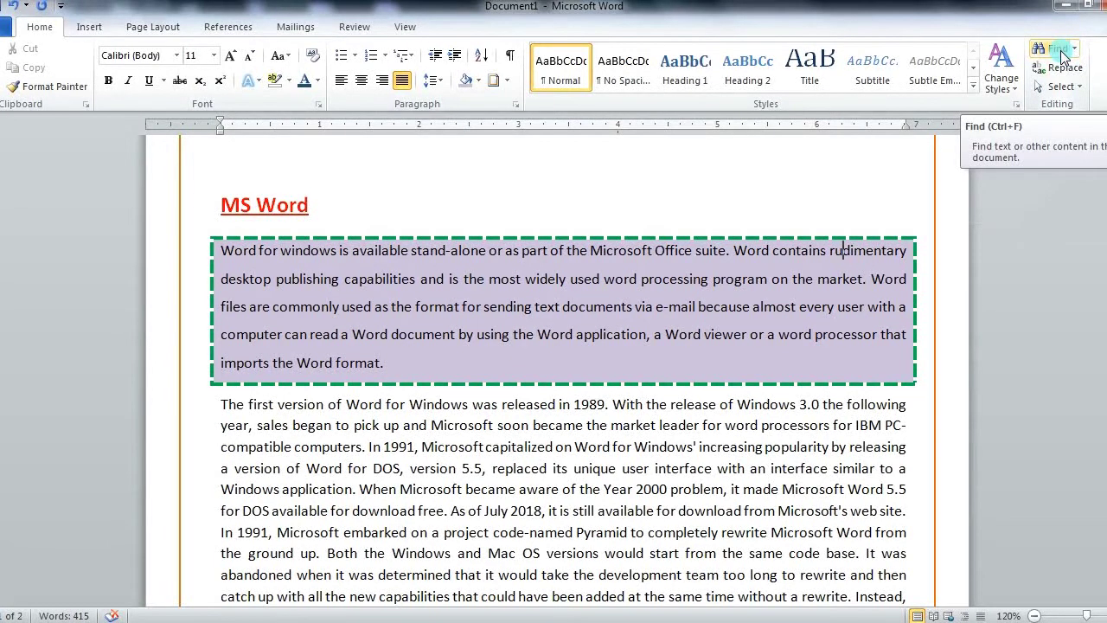
- Search the Navigation pane for 'Windows', highlighting its 11 matches in the document
left_click(1060, 54)
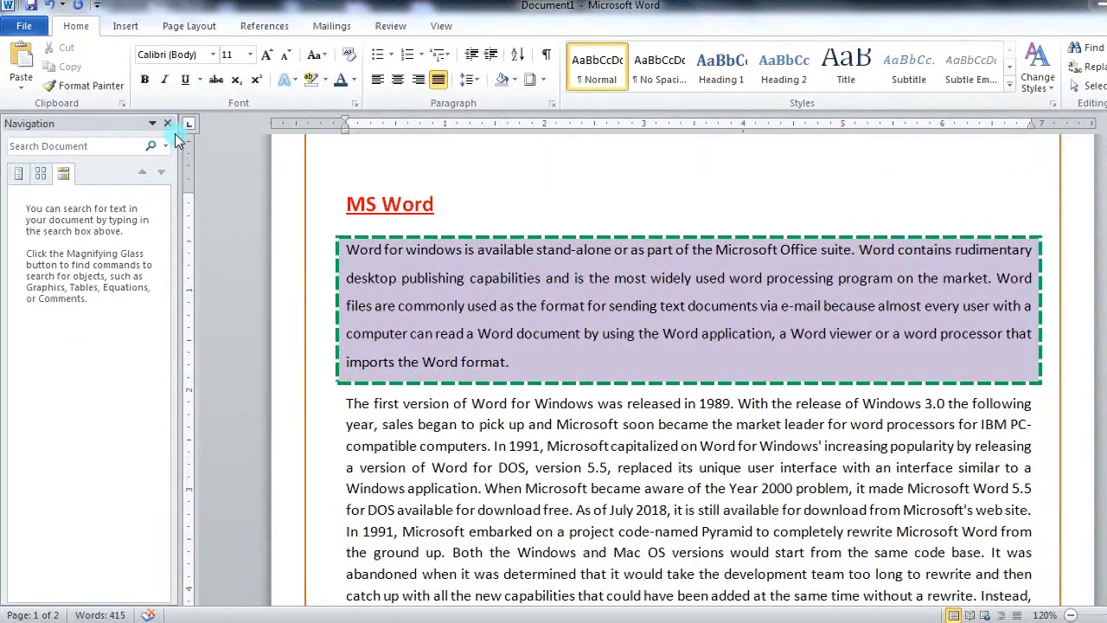
left_click(92, 146)
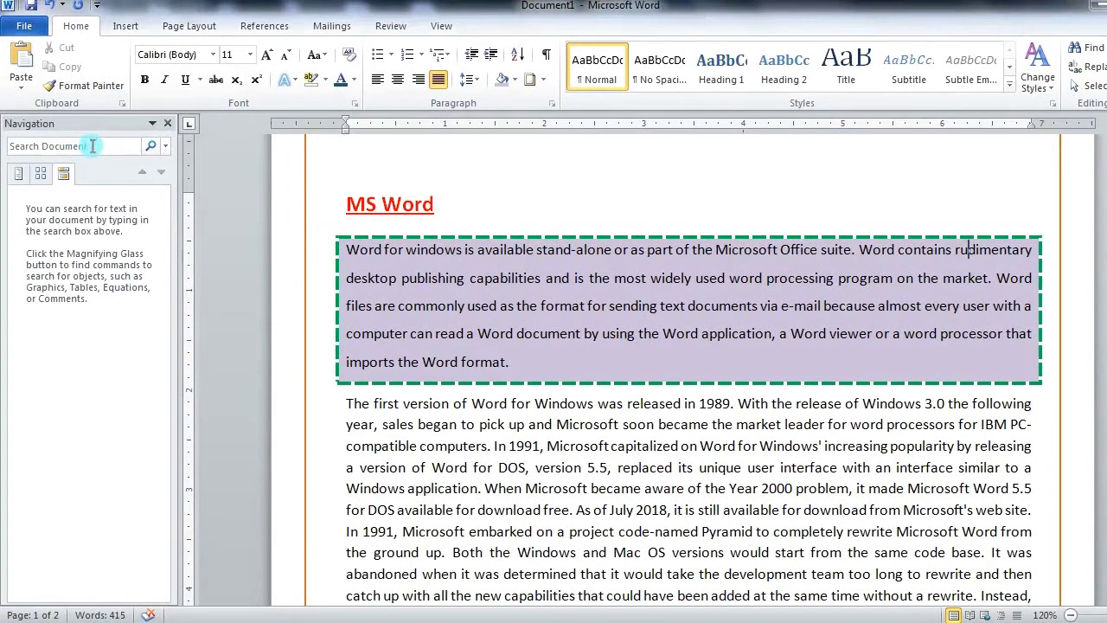
left_click(93, 146)
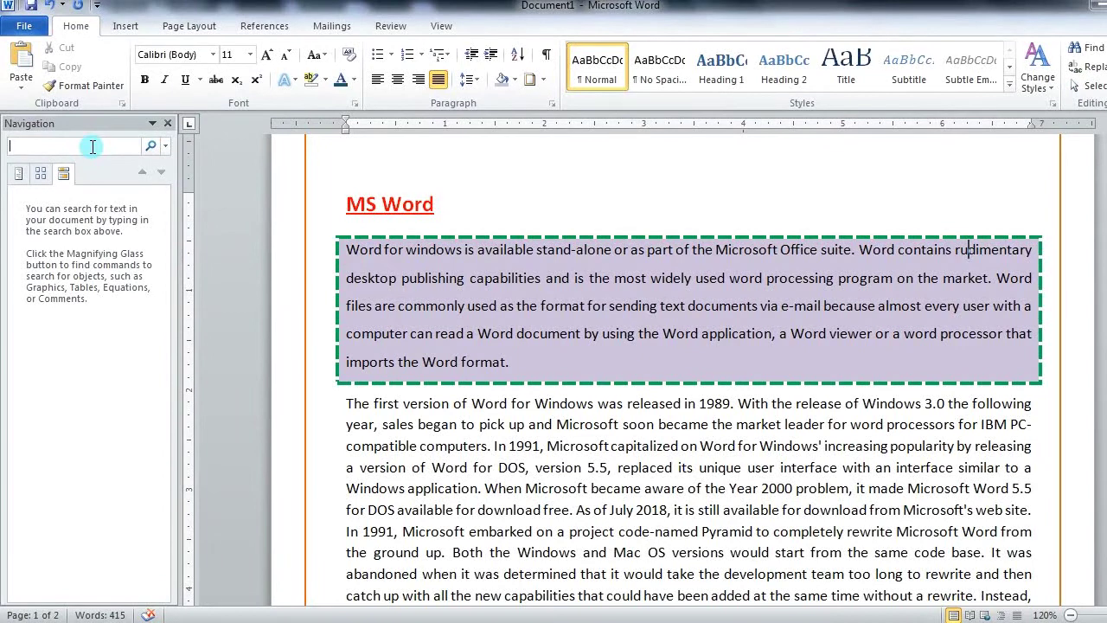
type("Windows")
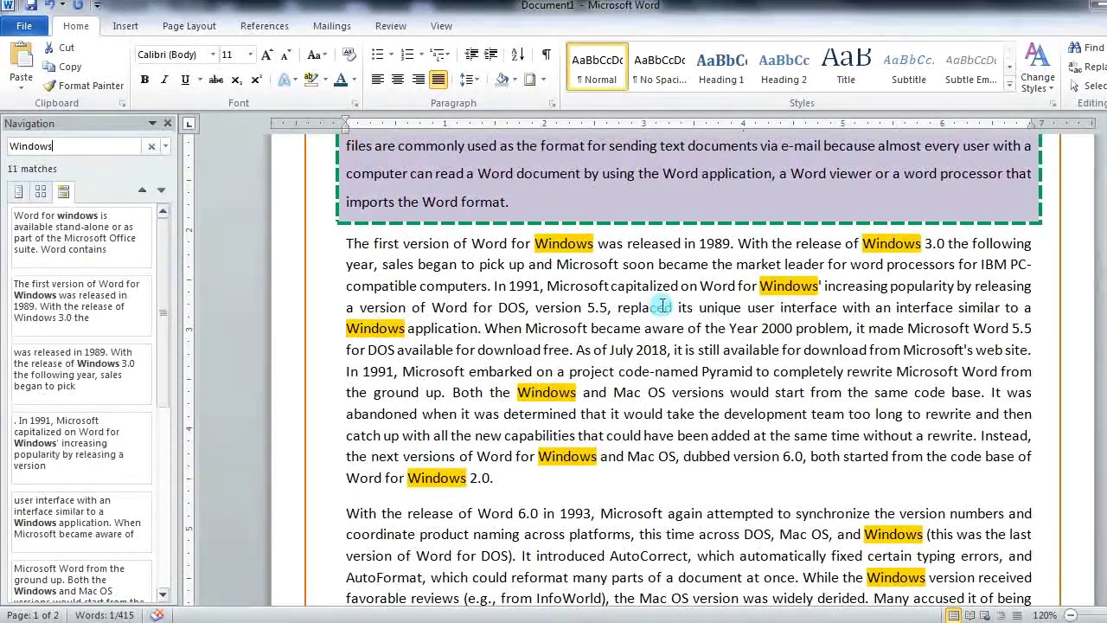
left_click(763, 331)
left_click(763, 332)
scroll(765, 332, "down", 3)
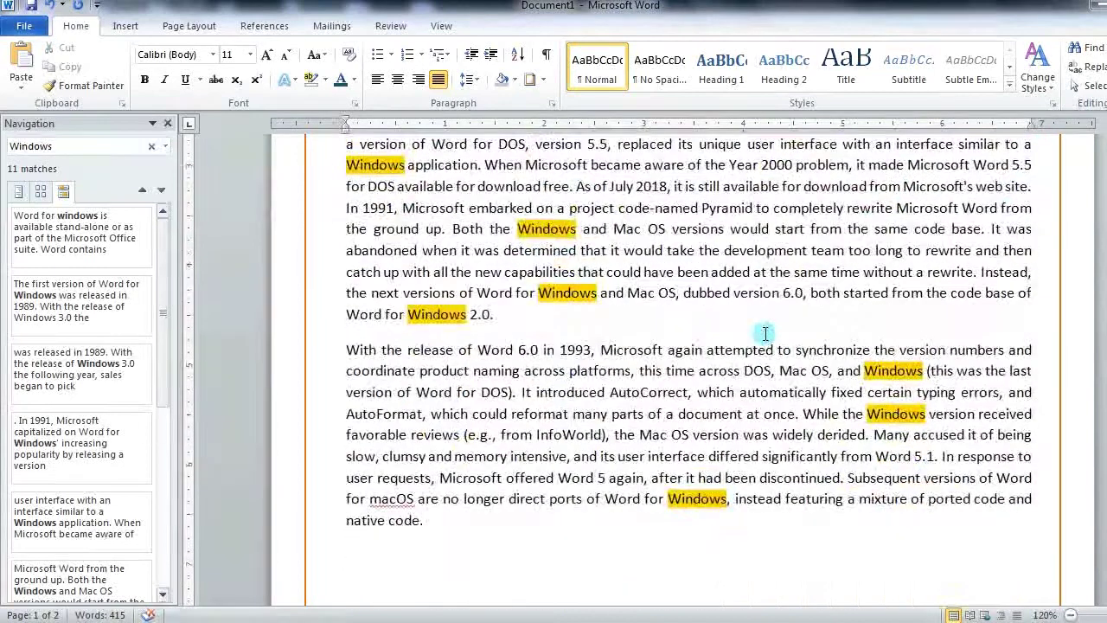
scroll(765, 333, "up", 5)
scroll(764, 334, "up", 1)
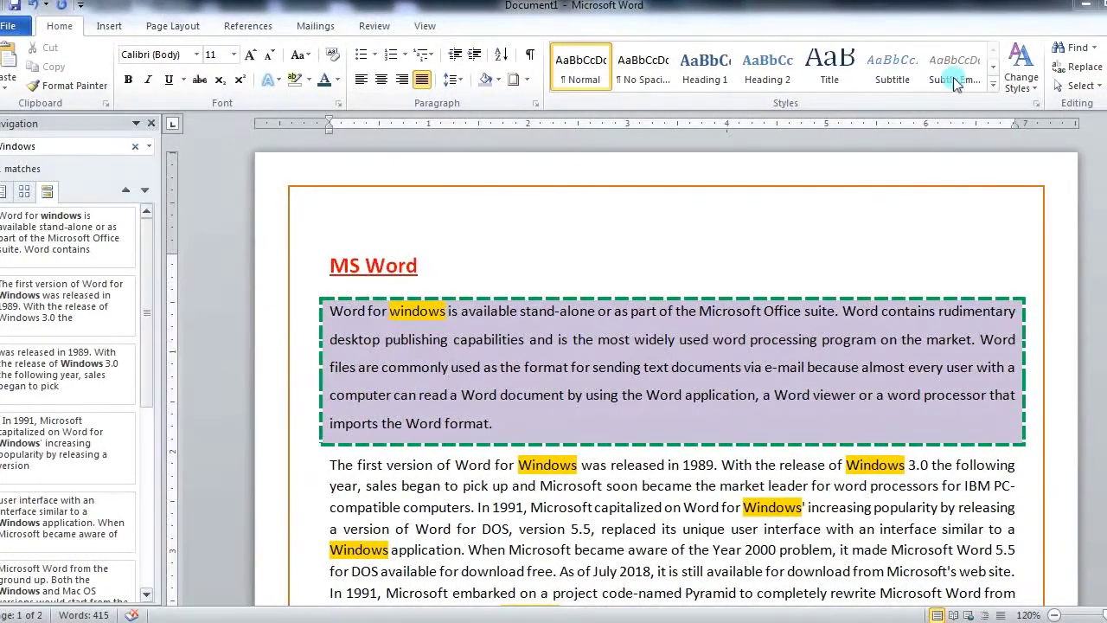
- Set up Find and Replace with 'Windows' replaced by 'Win' and find the first match
left_click(1081, 67)
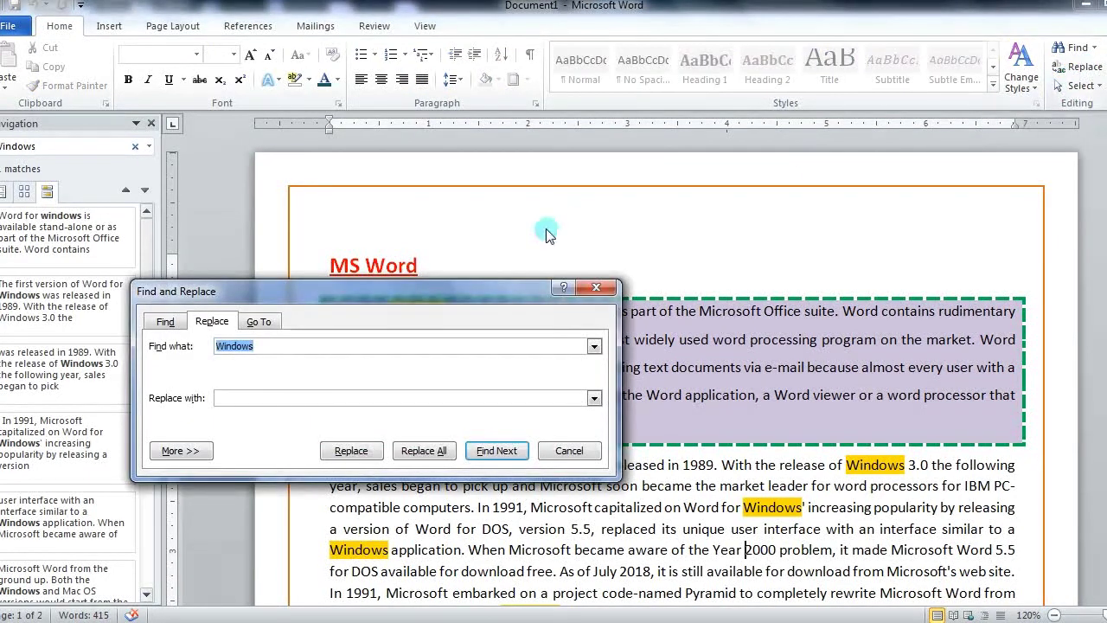
left_click_drag(386, 297, 349, 217)
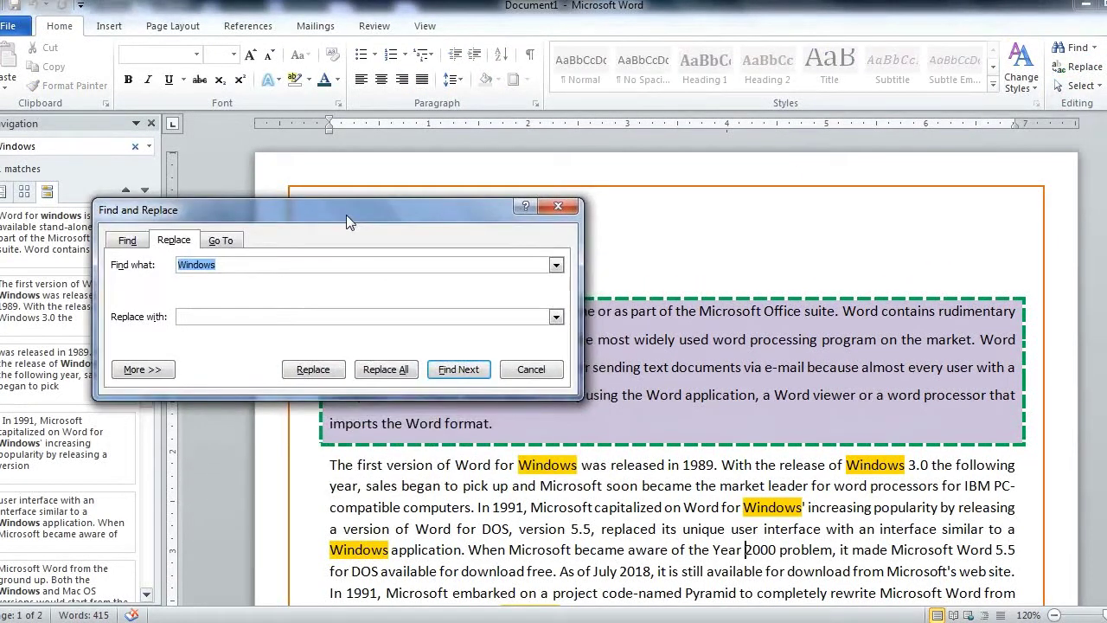
double_click(221, 265)
left_click(202, 322)
type("Win")
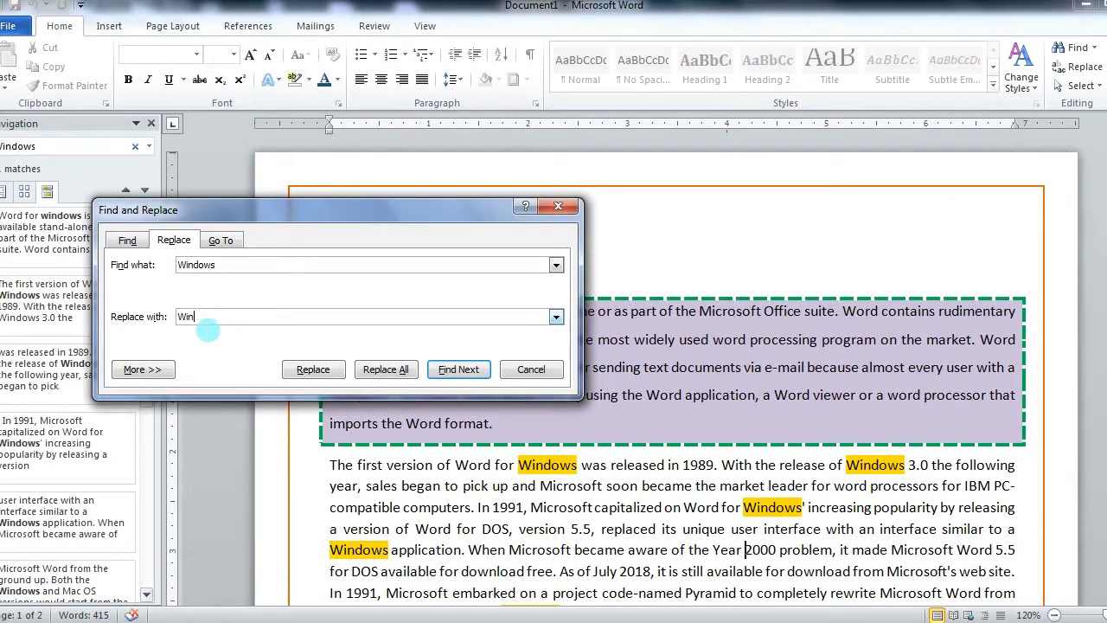
mouse_move(440, 215)
left_mouse_down()
mouse_move(391, 87)
mouse_move(402, 90)
left_mouse_up()
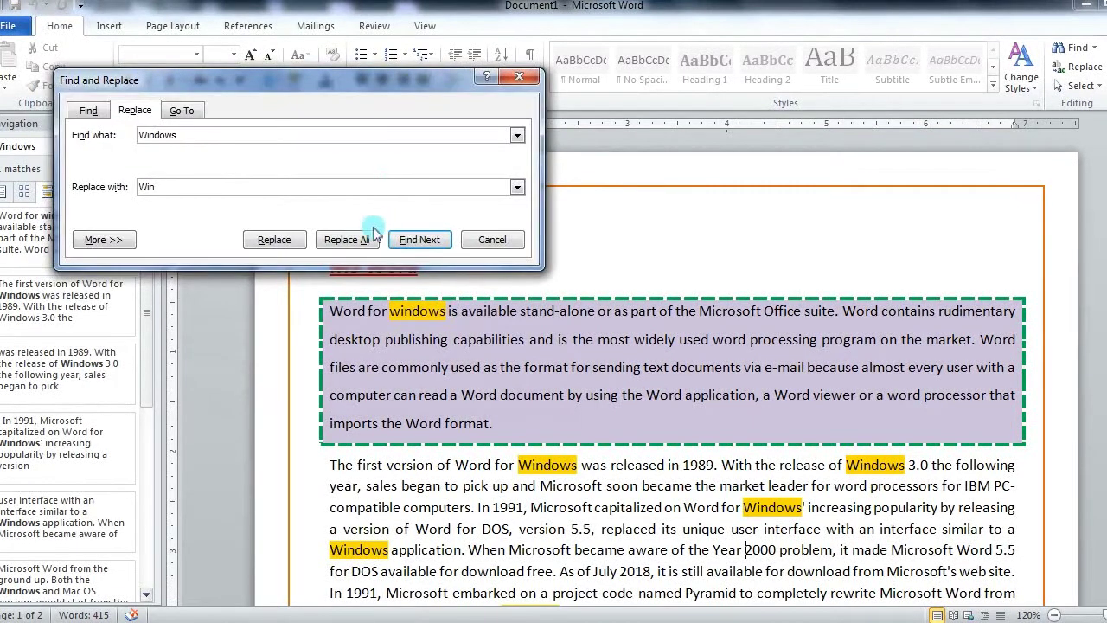
left_click(299, 247)
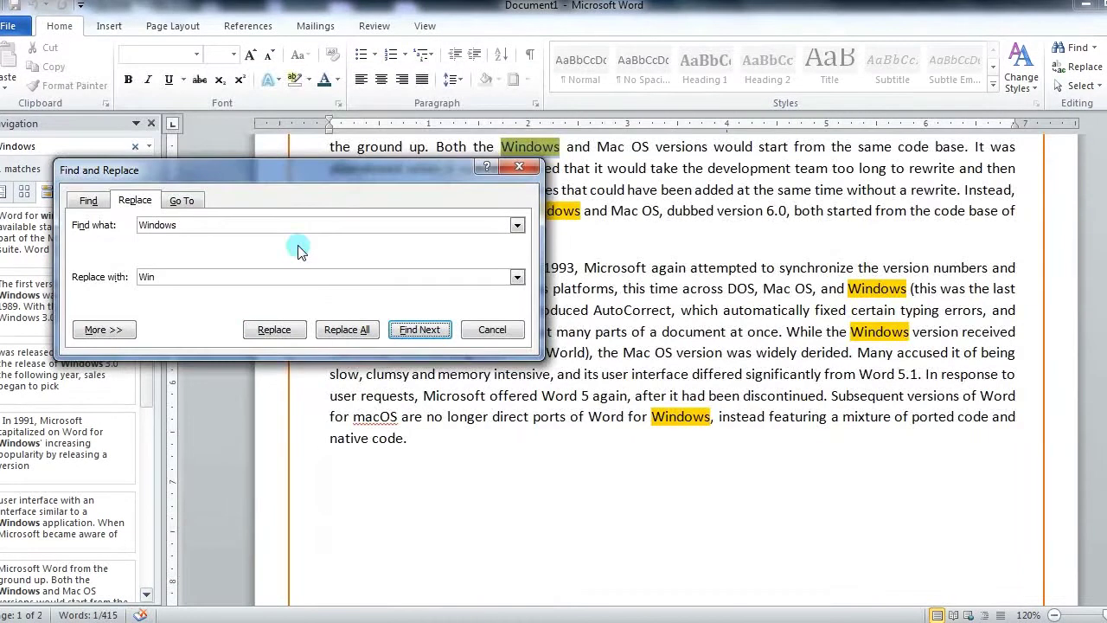
left_click_drag(411, 175, 452, 372)
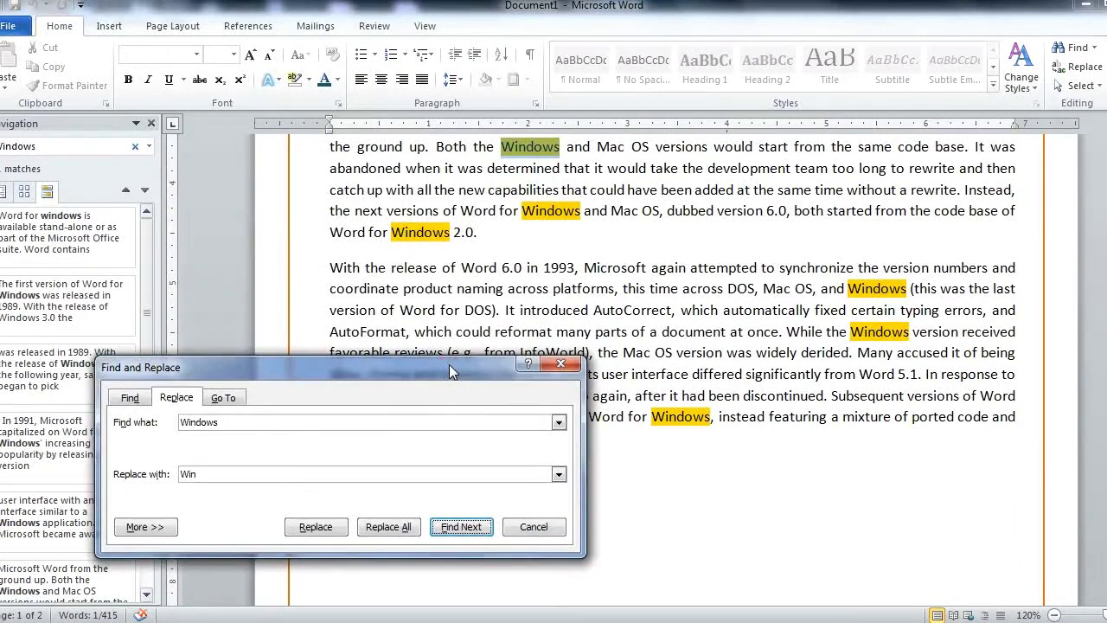
- Replace the first matches individually, then Replace All for the remaining 9
left_click(343, 525)
left_click(336, 535)
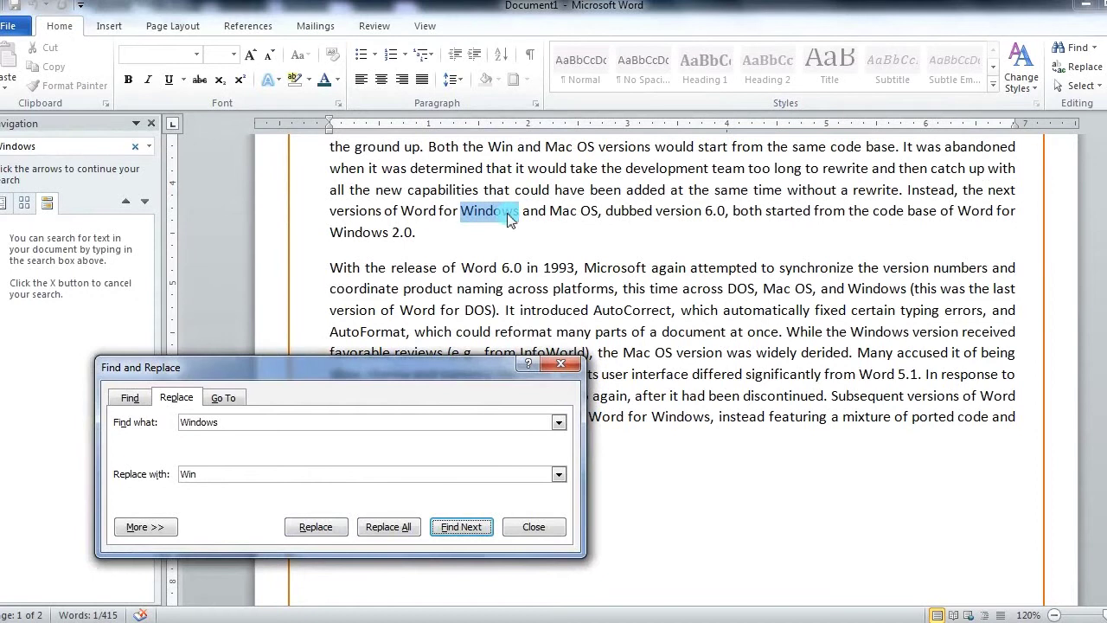
left_click(317, 527)
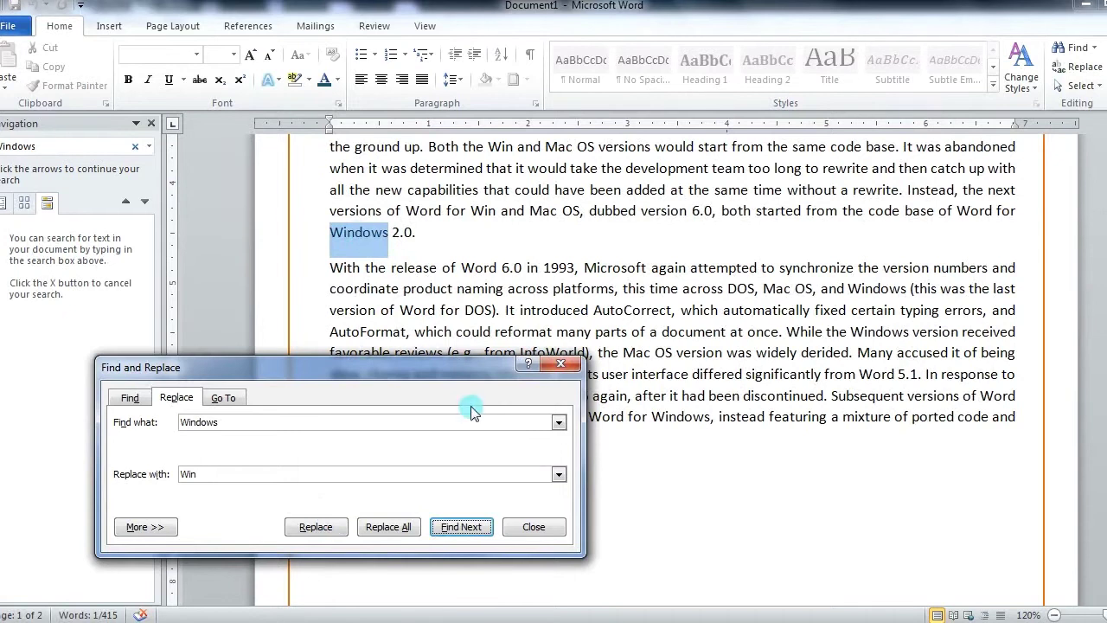
left_click(388, 529)
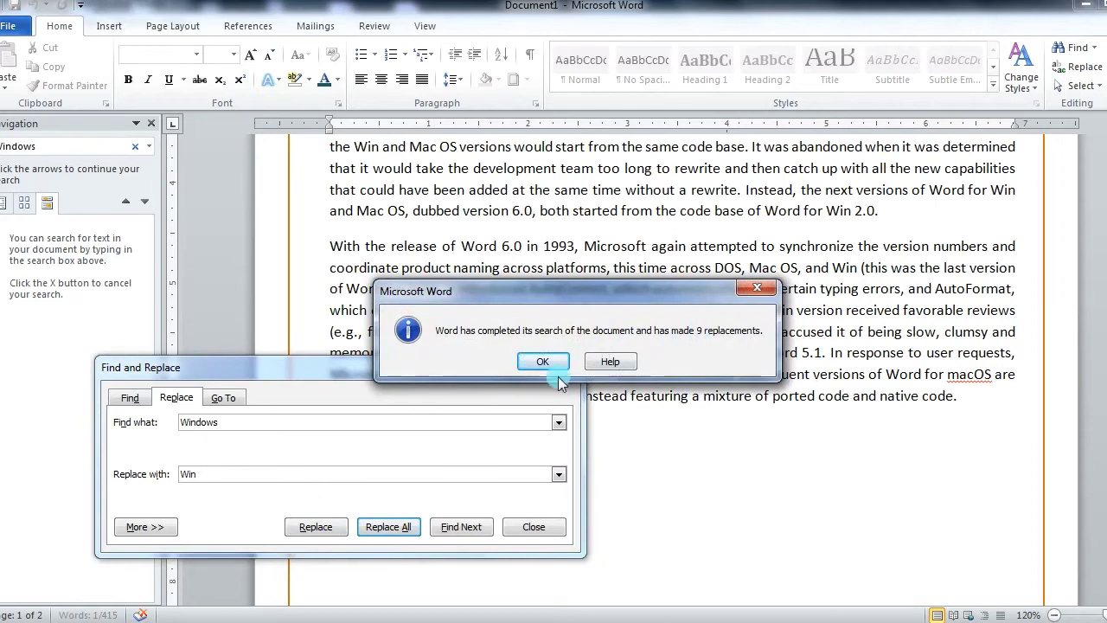
left_click(543, 361)
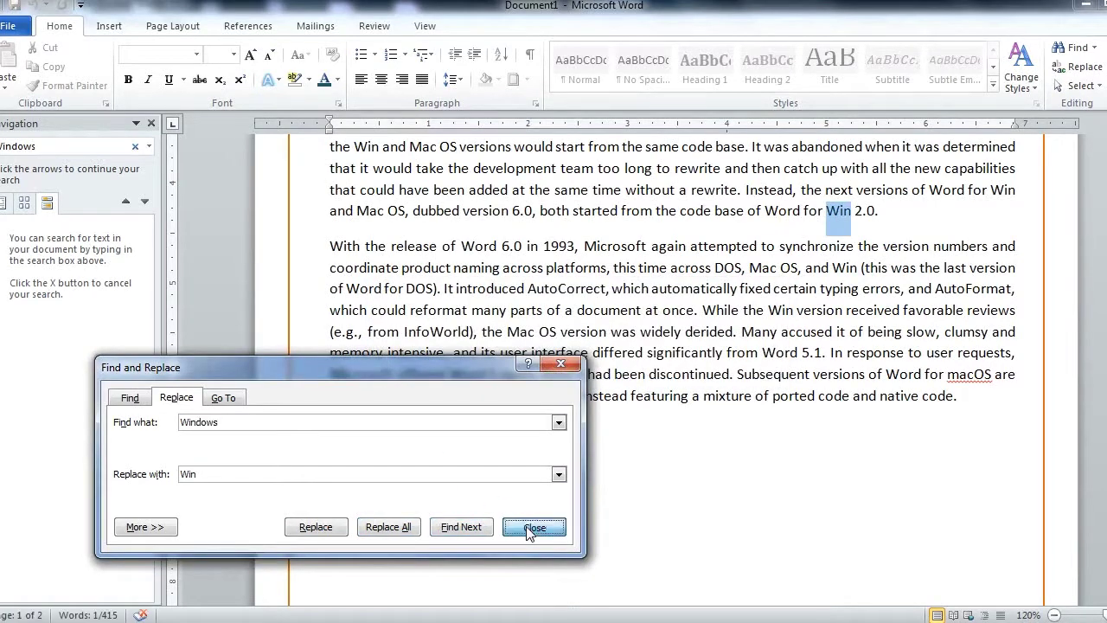
left_click(533, 527)
left_click(854, 220)
scroll(855, 222, "up", 7)
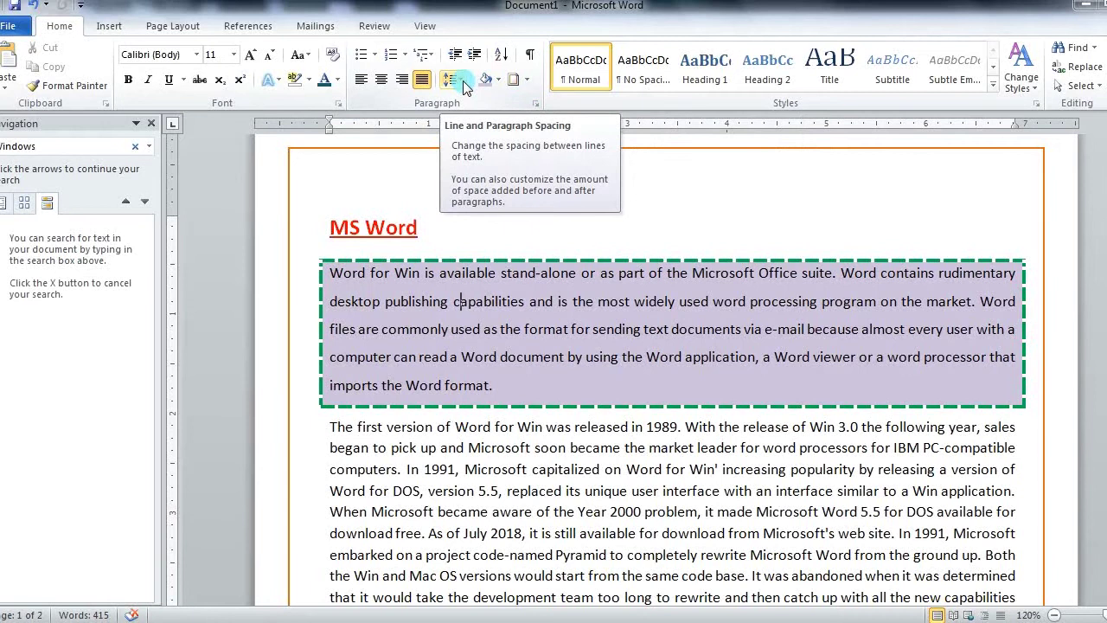
left_click(464, 81)
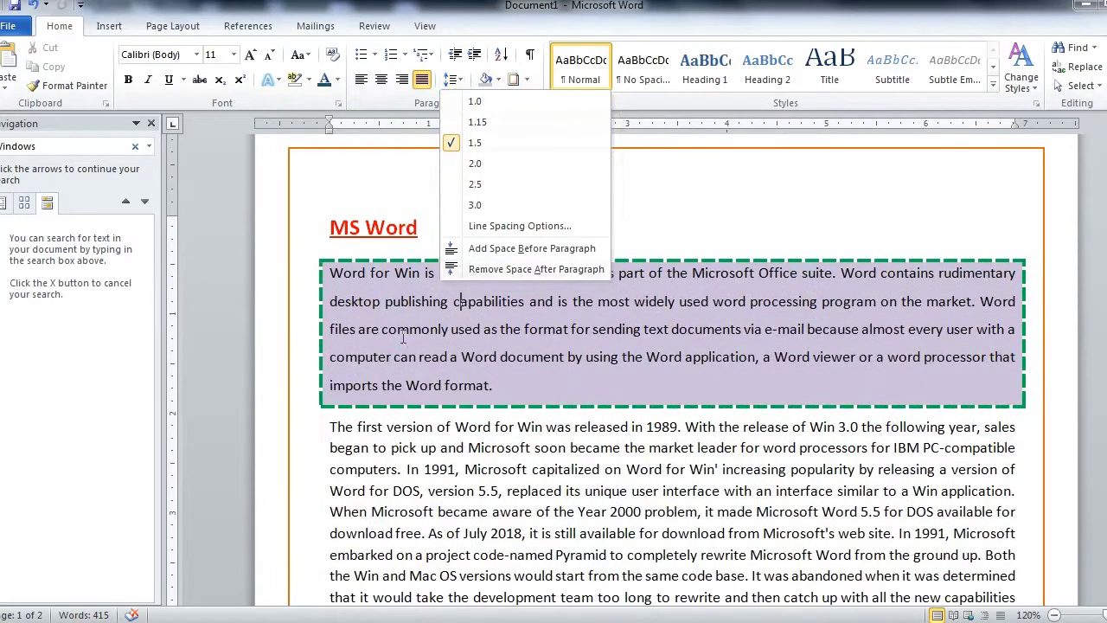
left_click(402, 337)
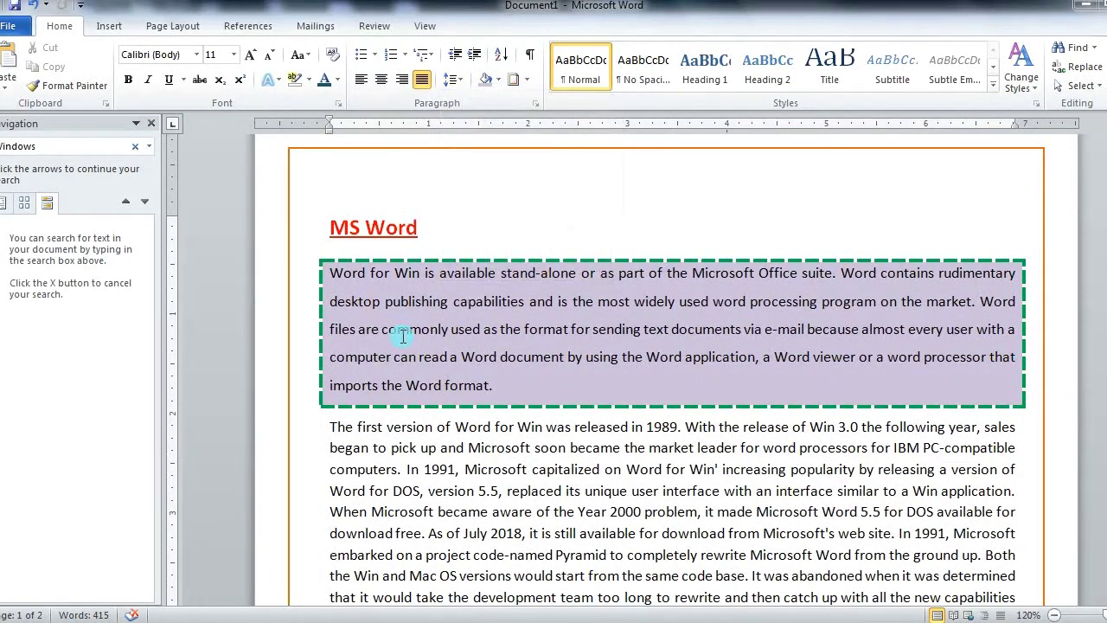